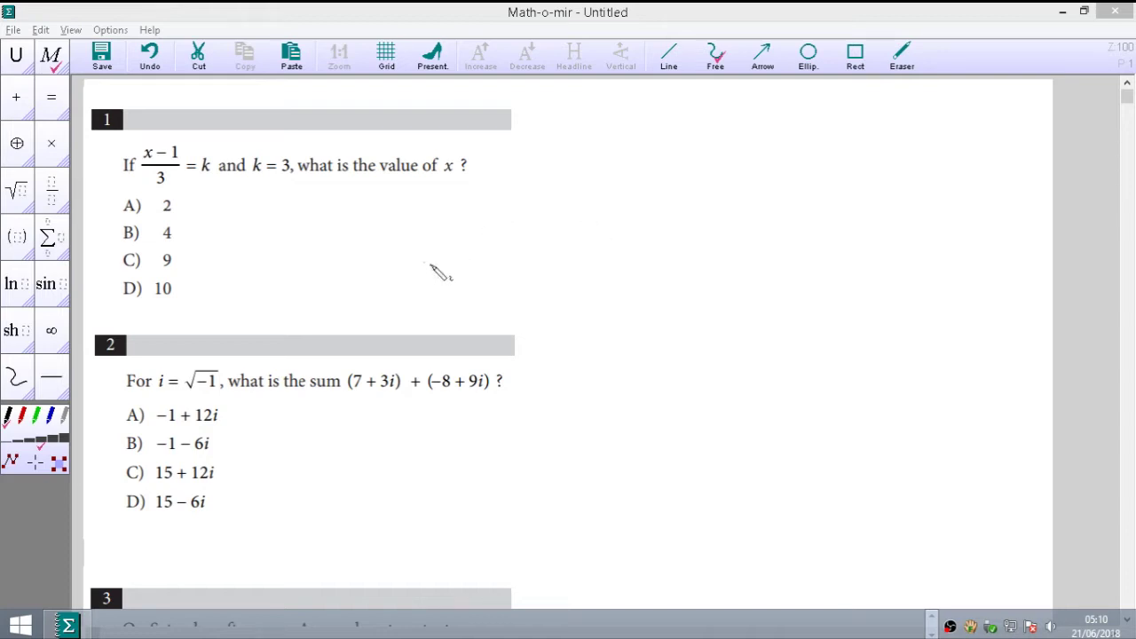
# - Tick problem 1 and write (x − 1)/3 × 3 ⇒ x − 1 = 9 beside the choices
pyautogui.moveTo(103, 136); pyautogui.dragTo(138, 110)
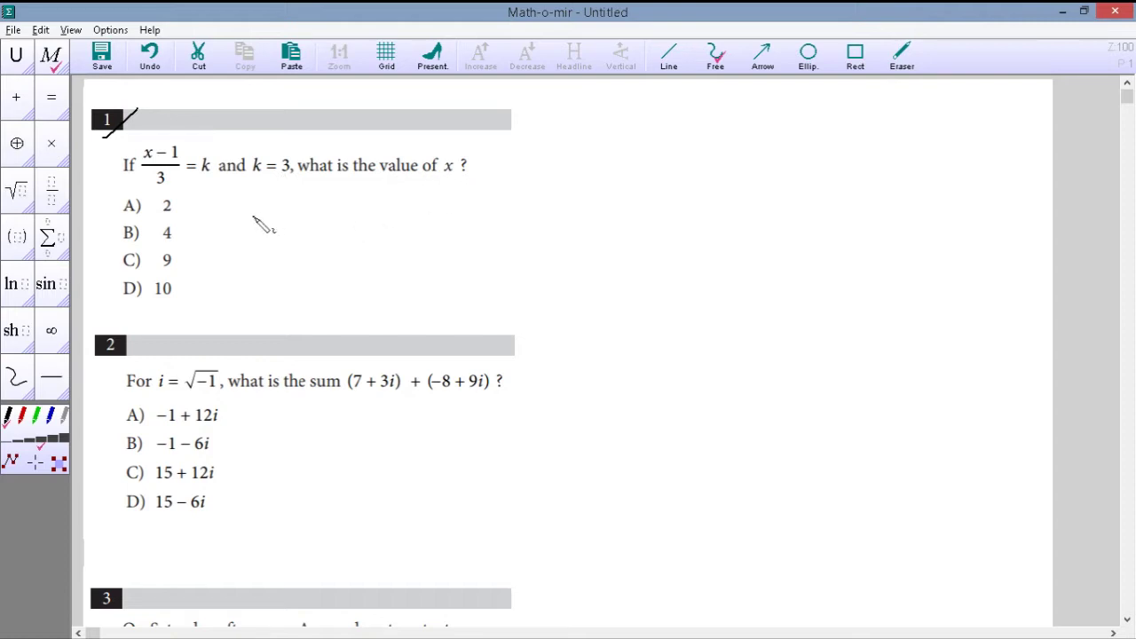
pyautogui.moveTo(253, 216)
pyautogui.mouseDown()
pyautogui.moveTo(266, 231)
pyautogui.moveTo(254, 232)
pyautogui.moveTo(286, 220)
pyautogui.moveTo(339, 237)
pyautogui.moveTo(295, 288)
pyautogui.mouseUp()
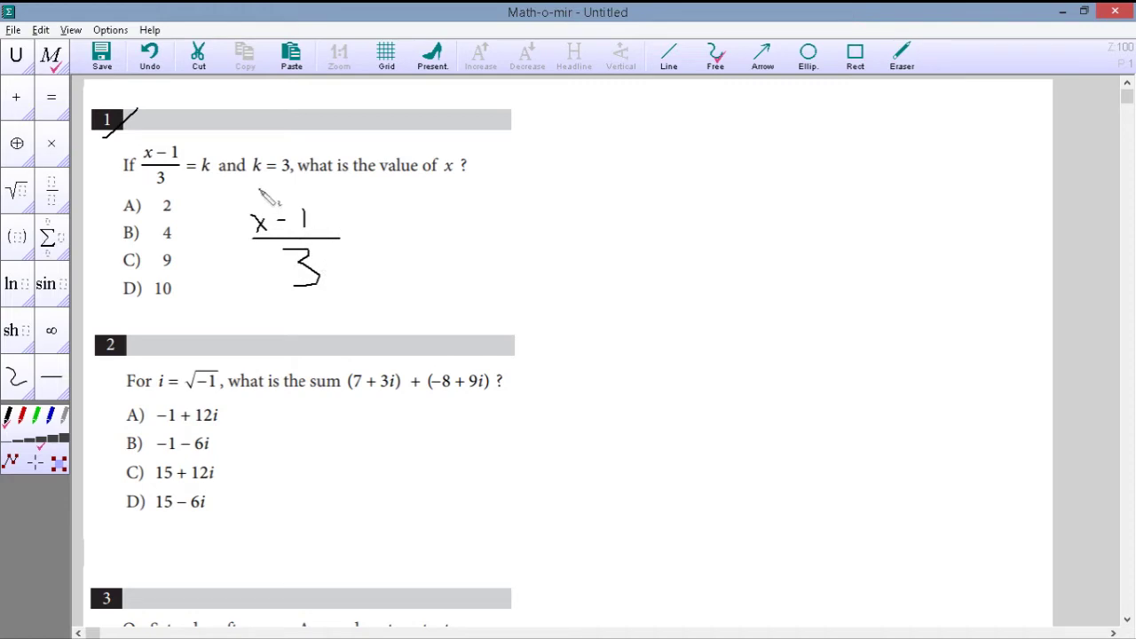
pyautogui.moveTo(353, 240)
pyautogui.mouseDown()
pyautogui.moveTo(391, 220)
pyautogui.moveTo(383, 249)
pyautogui.mouseUp()
pyautogui.moveTo(336, 267)
pyautogui.mouseDown()
pyautogui.moveTo(360, 229)
pyautogui.moveTo(382, 266)
pyautogui.mouseUp()
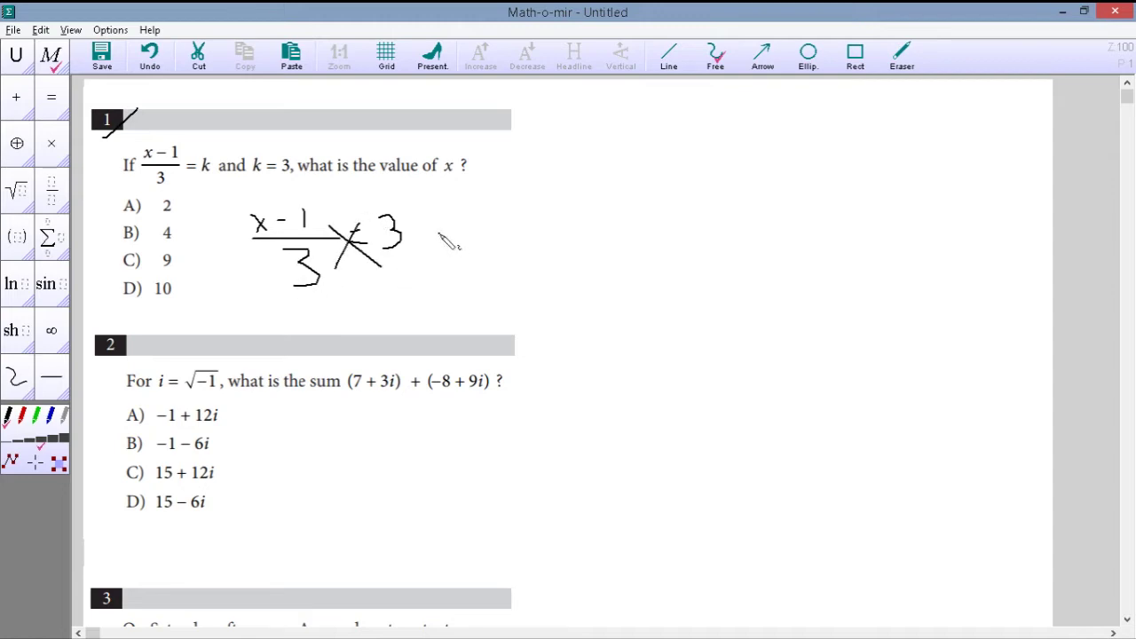
pyautogui.moveTo(444, 229); pyautogui.dragTo(468, 238)
pyautogui.moveTo(522, 213)
pyautogui.mouseDown()
pyautogui.moveTo(545, 237)
pyautogui.moveTo(525, 236)
pyautogui.mouseUp()
pyautogui.moveTo(558, 224)
pyautogui.mouseDown()
pyautogui.moveTo(662, 207)
pyautogui.moveTo(655, 227)
pyautogui.mouseUp()
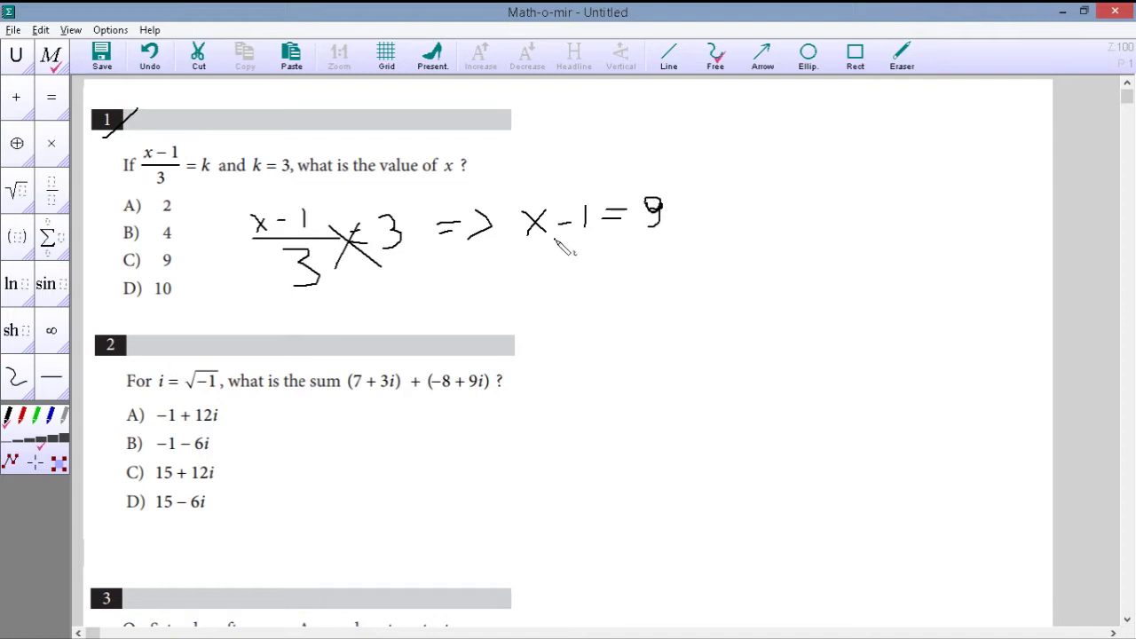
pyautogui.moveTo(560, 238); pyautogui.dragTo(587, 239)
# - Continue with x = 9 + 1 and x = 10, then mark choice D
pyautogui.moveTo(586, 263); pyautogui.dragTo(576, 279)
pyautogui.moveTo(608, 274); pyautogui.dragTo(665, 268)
pyautogui.moveTo(671, 264); pyautogui.dragTo(685, 262)
pyautogui.moveTo(677, 257)
pyautogui.mouseDown()
pyautogui.moveTo(677, 271)
pyautogui.moveTo(697, 270)
pyautogui.mouseUp()
pyautogui.moveTo(564, 306)
pyautogui.mouseDown()
pyautogui.moveTo(586, 328)
pyautogui.moveTo(586, 308)
pyautogui.moveTo(664, 327)
pyautogui.mouseUp()
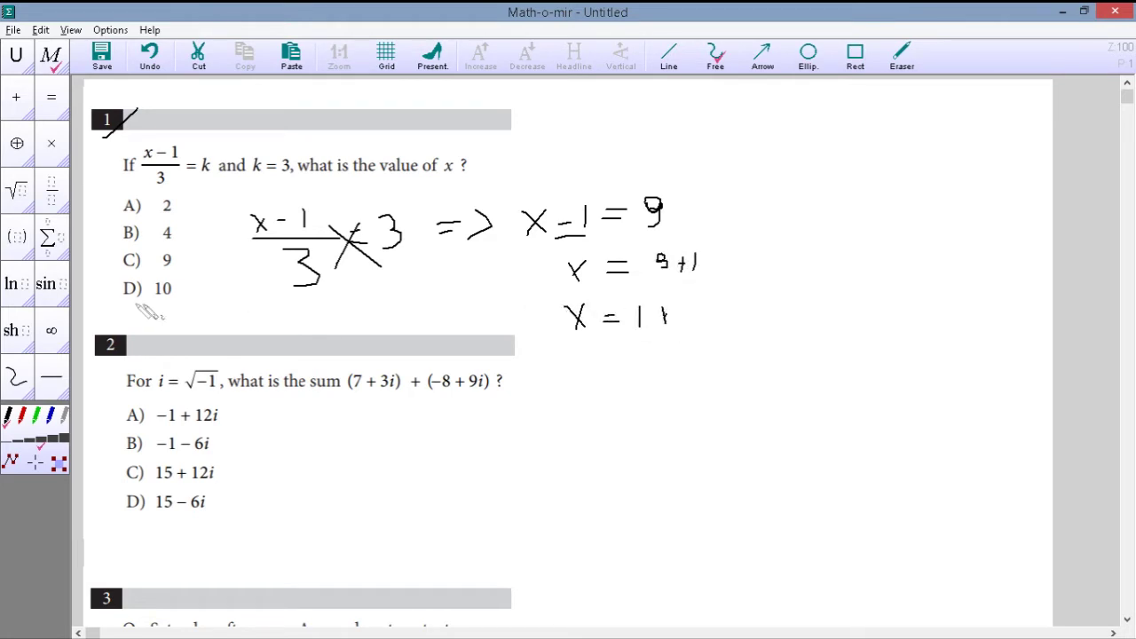
pyautogui.moveTo(121, 300); pyautogui.dragTo(146, 282)
# - Tick problem 2, underline its terms, and write the sums 7 − 8 and 3i + 9i
pyautogui.scroll(-3, 199, 280)
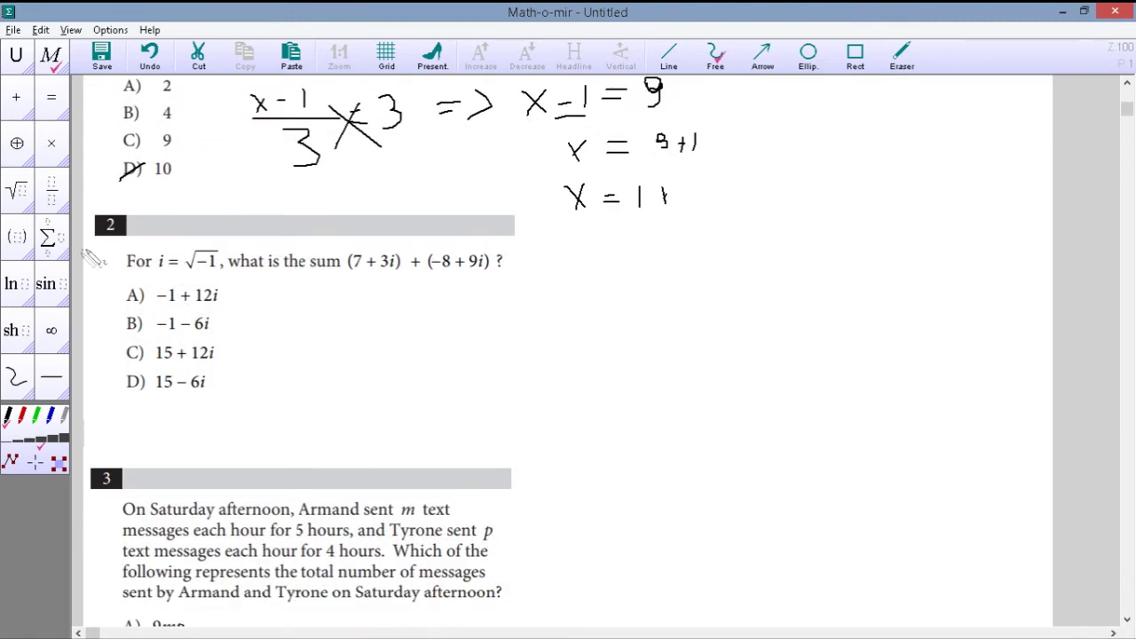
pyautogui.moveTo(94, 242); pyautogui.dragTo(125, 220)
pyautogui.scroll(-2, 258, 265)
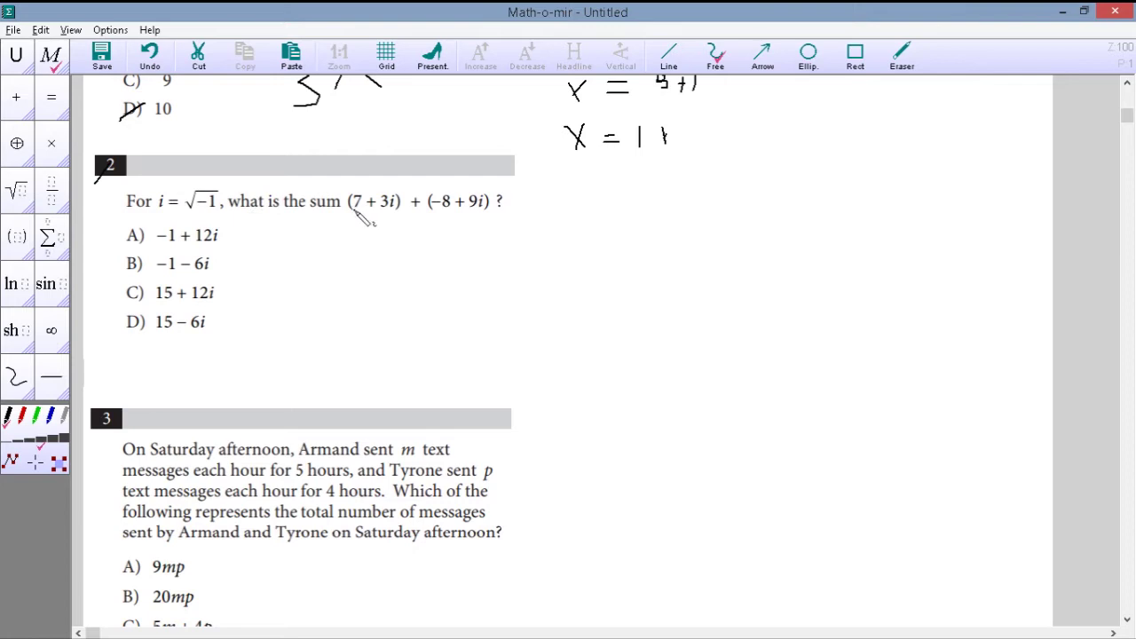
pyautogui.moveTo(382, 210); pyautogui.dragTo(493, 211)
pyautogui.moveTo(341, 249)
pyautogui.mouseDown()
pyautogui.moveTo(348, 284)
pyautogui.moveTo(352, 269)
pyautogui.mouseUp()
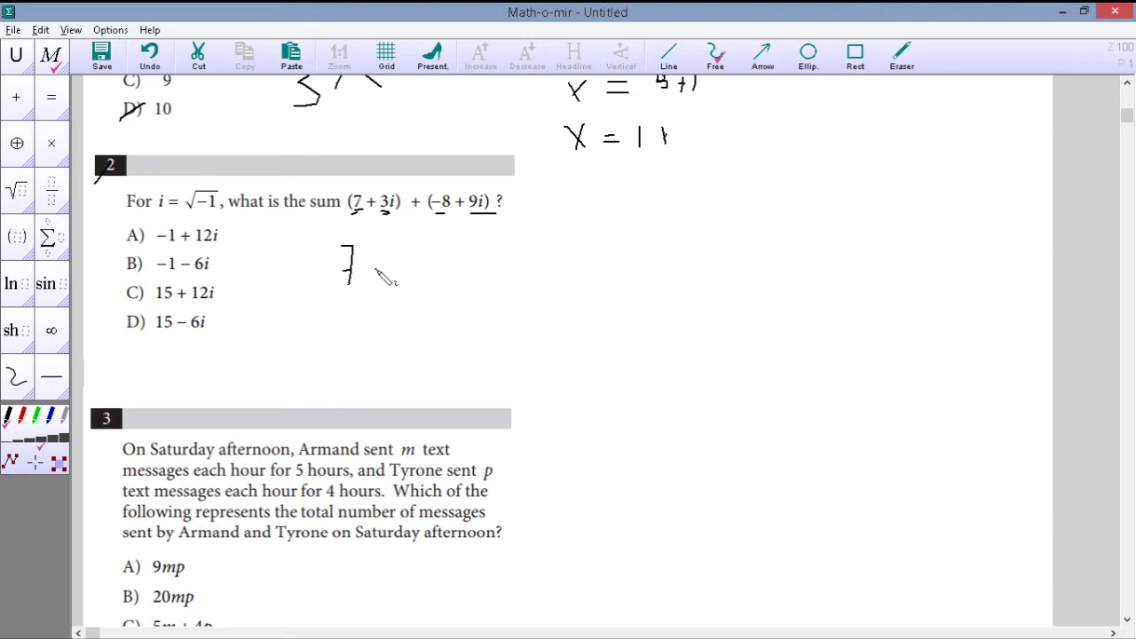
pyautogui.moveTo(428, 250)
pyautogui.mouseDown()
pyautogui.moveTo(413, 257)
pyautogui.moveTo(426, 282)
pyautogui.moveTo(429, 253)
pyautogui.mouseUp()
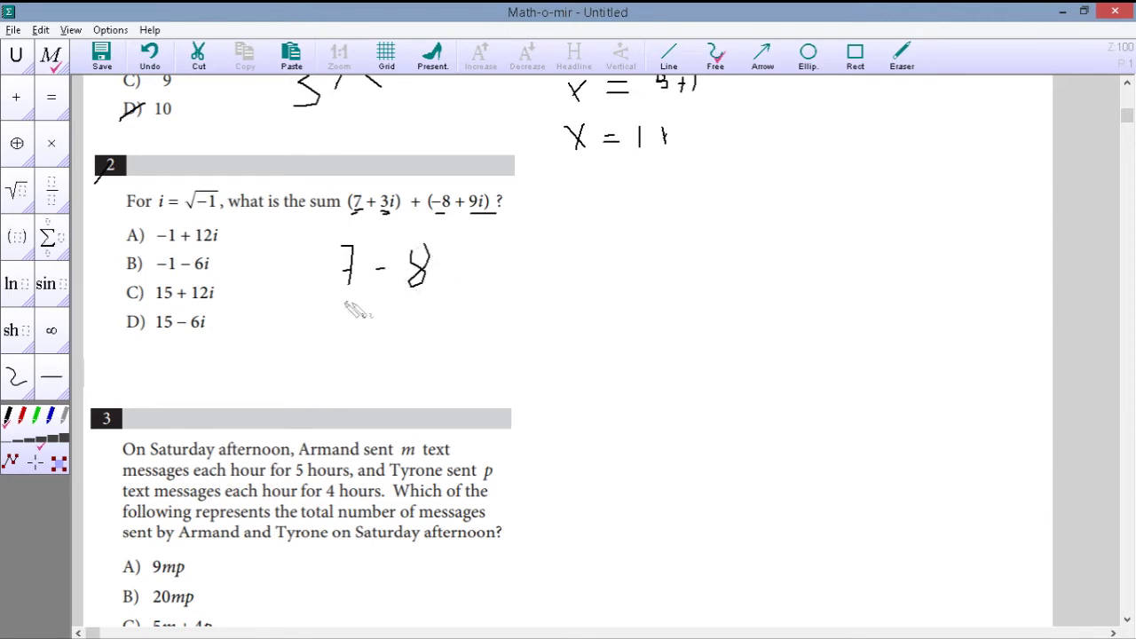
pyautogui.moveTo(336, 302); pyautogui.dragTo(425, 302)
pyautogui.moveTo(504, 251)
pyautogui.mouseDown()
pyautogui.moveTo(514, 281)
pyautogui.moveTo(561, 286)
pyautogui.moveTo(625, 260)
pyautogui.mouseUp()
pyautogui.moveTo(614, 254); pyautogui.dragTo(605, 280)
pyautogui.moveTo(657, 242)
pyautogui.mouseDown()
pyautogui.moveTo(648, 277)
pyautogui.moveTo(690, 276)
pyautogui.mouseUp()
pyautogui.moveTo(536, 300); pyautogui.dragTo(719, 300)
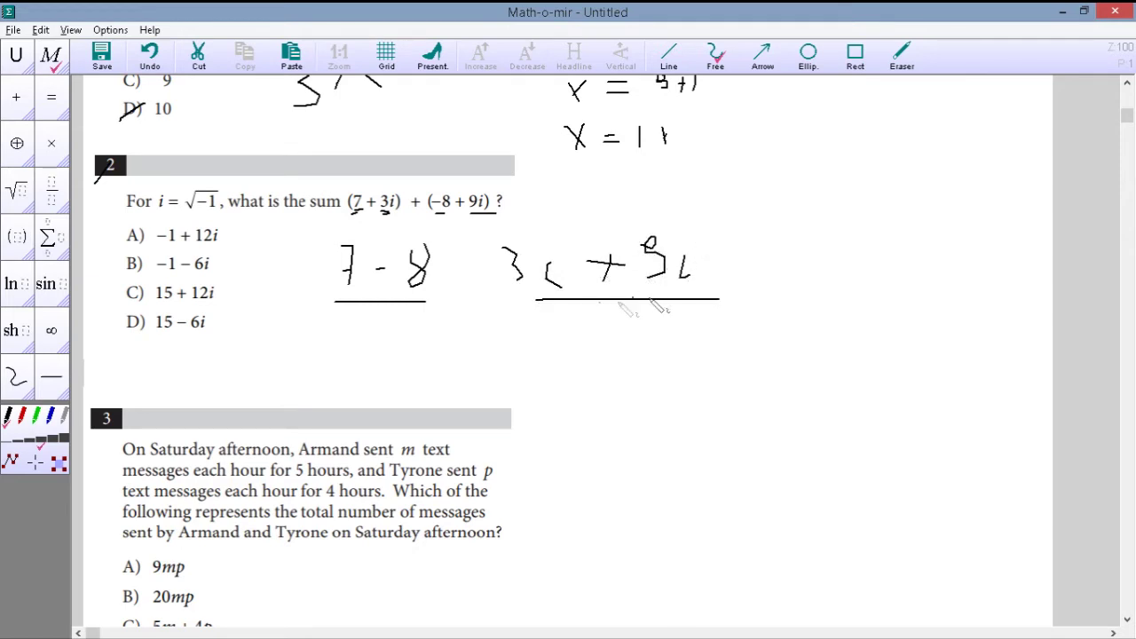
# - Write and box the result −1 + 12i, then mark choice A
pyautogui.moveTo(343, 336)
pyautogui.mouseDown()
pyautogui.moveTo(372, 334)
pyautogui.moveTo(392, 367)
pyautogui.mouseUp()
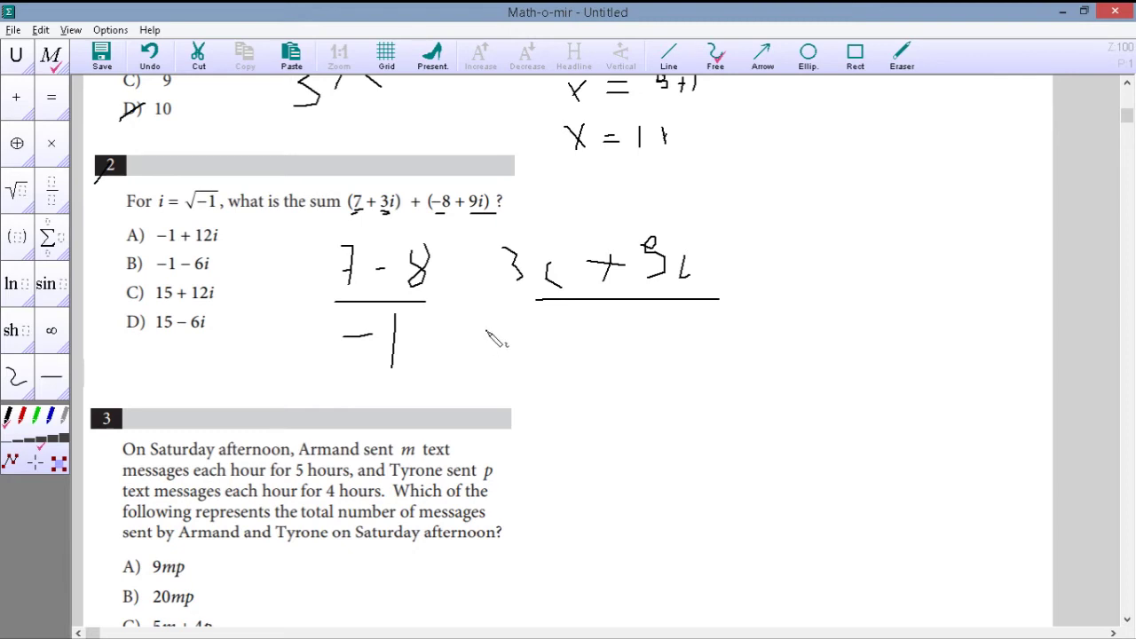
pyautogui.moveTo(486, 333)
pyautogui.mouseDown()
pyautogui.moveTo(488, 370)
pyautogui.moveTo(552, 362)
pyautogui.mouseUp()
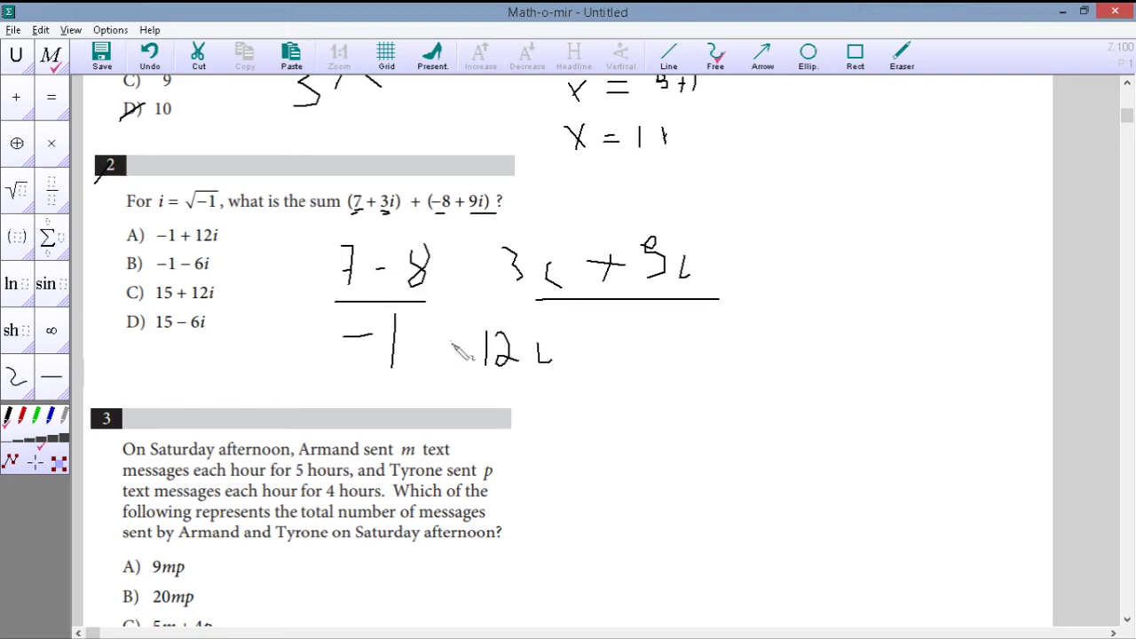
pyautogui.moveTo(451, 336)
pyautogui.mouseDown()
pyautogui.moveTo(450, 364)
pyautogui.moveTo(469, 350)
pyautogui.mouseUp()
pyautogui.moveTo(364, 315)
pyautogui.mouseDown()
pyautogui.moveTo(602, 314)
pyautogui.moveTo(335, 380)
pyautogui.moveTo(604, 393)
pyautogui.moveTo(584, 319)
pyautogui.mouseUp()
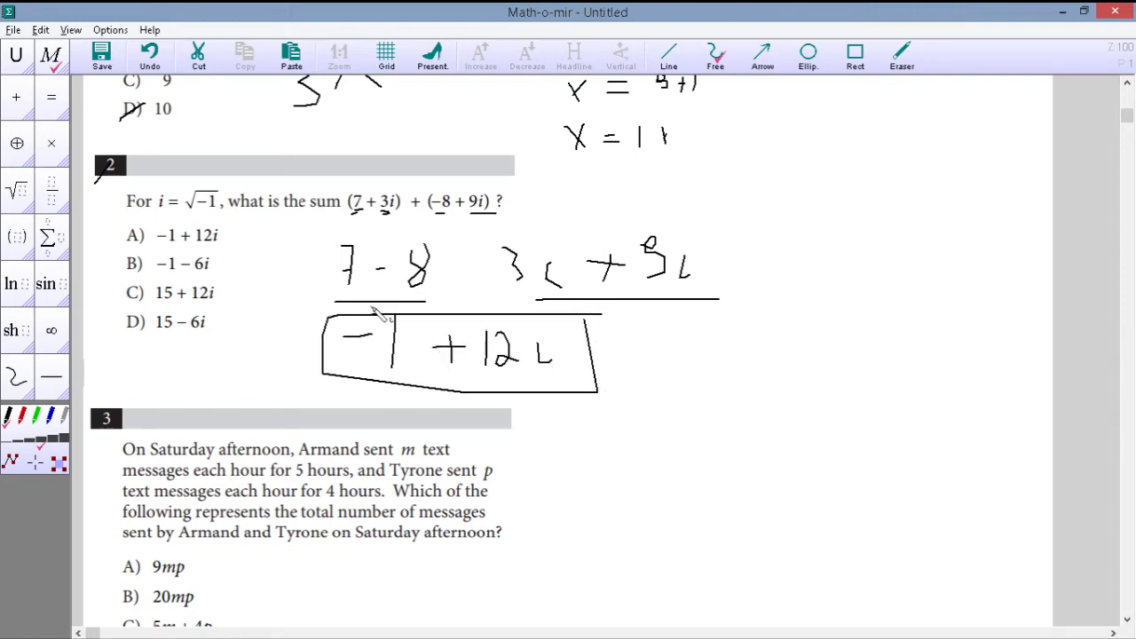
pyautogui.moveTo(119, 241); pyautogui.dragTo(162, 228)
pyautogui.scroll(-3, 176, 242)
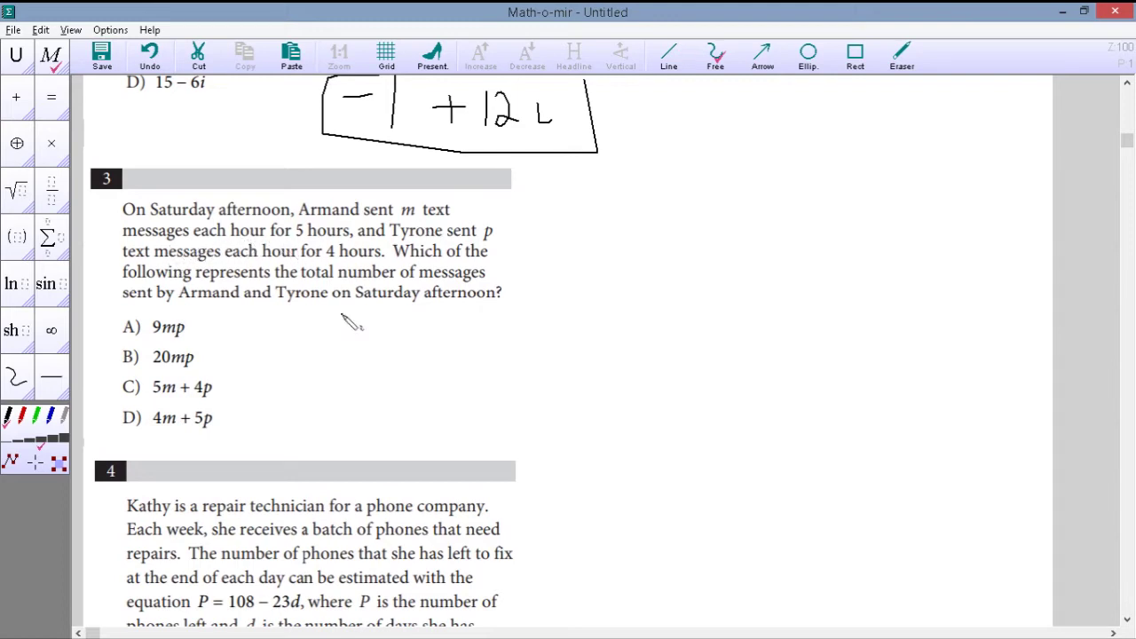
# - Write 5m + 4p beside problem 3
pyautogui.moveTo(330, 327)
pyautogui.mouseDown()
pyautogui.moveTo(342, 348)
pyautogui.moveTo(318, 362)
pyautogui.moveTo(395, 370)
pyautogui.mouseUp()
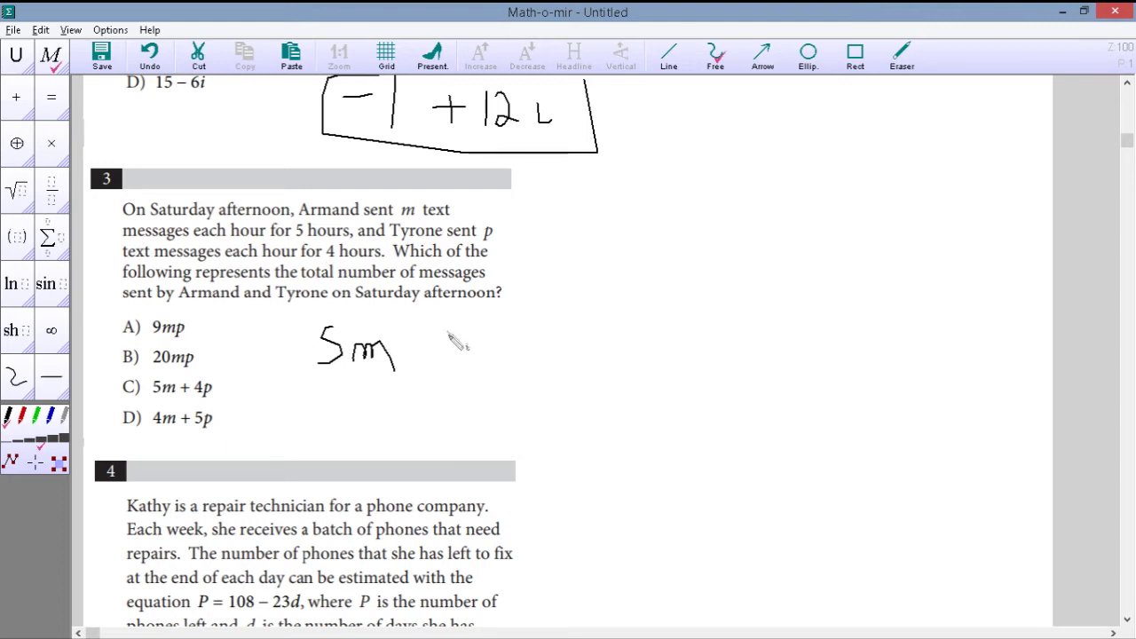
pyautogui.moveTo(512, 330); pyautogui.dragTo(531, 346)
pyautogui.moveTo(530, 330)
pyautogui.mouseDown()
pyautogui.moveTo(524, 365)
pyautogui.moveTo(545, 371)
pyautogui.moveTo(561, 343)
pyautogui.moveTo(546, 362)
pyautogui.mouseUp()
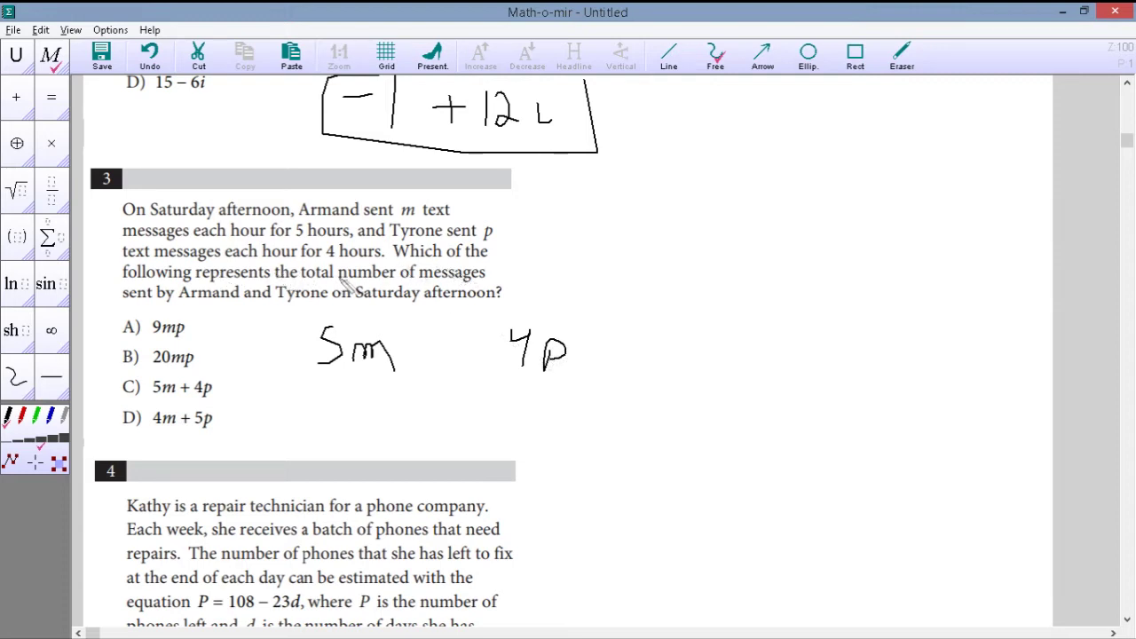
# - Underline key words including 'afternoon', bracket 5m + 4p, and mark choice C
pyautogui.moveTo(179, 303); pyautogui.dragTo(271, 303)
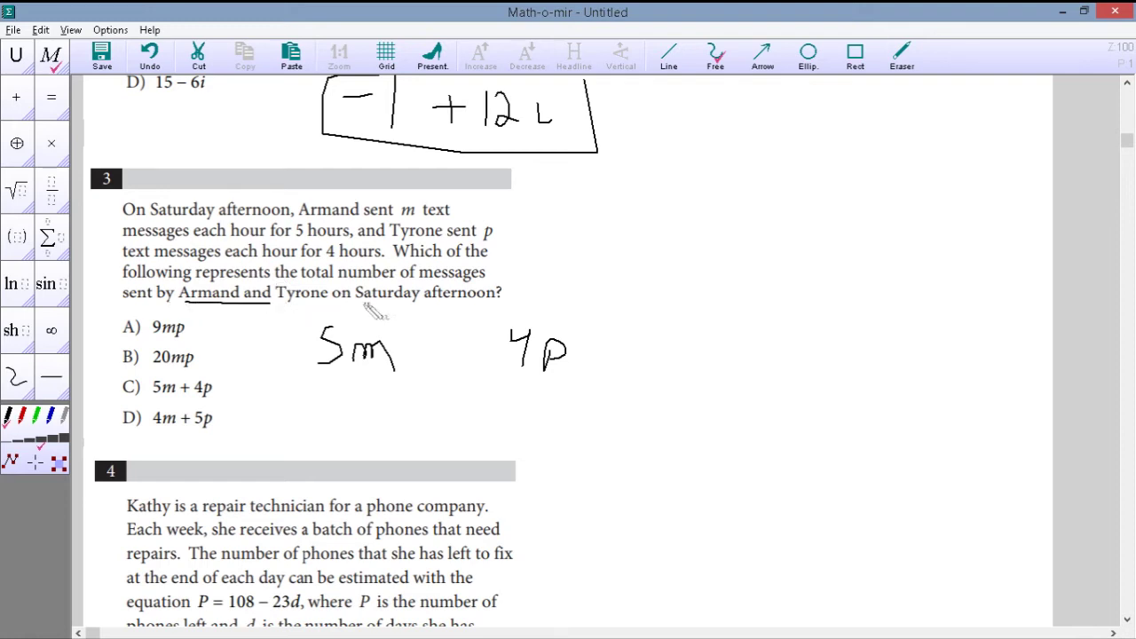
pyautogui.moveTo(416, 303)
pyautogui.mouseDown()
pyautogui.moveTo(475, 301)
pyautogui.moveTo(455, 372)
pyautogui.mouseUp()
pyautogui.moveTo(301, 355)
pyautogui.mouseDown()
pyautogui.moveTo(373, 380)
pyautogui.moveTo(560, 380)
pyautogui.moveTo(588, 342)
pyautogui.mouseUp()
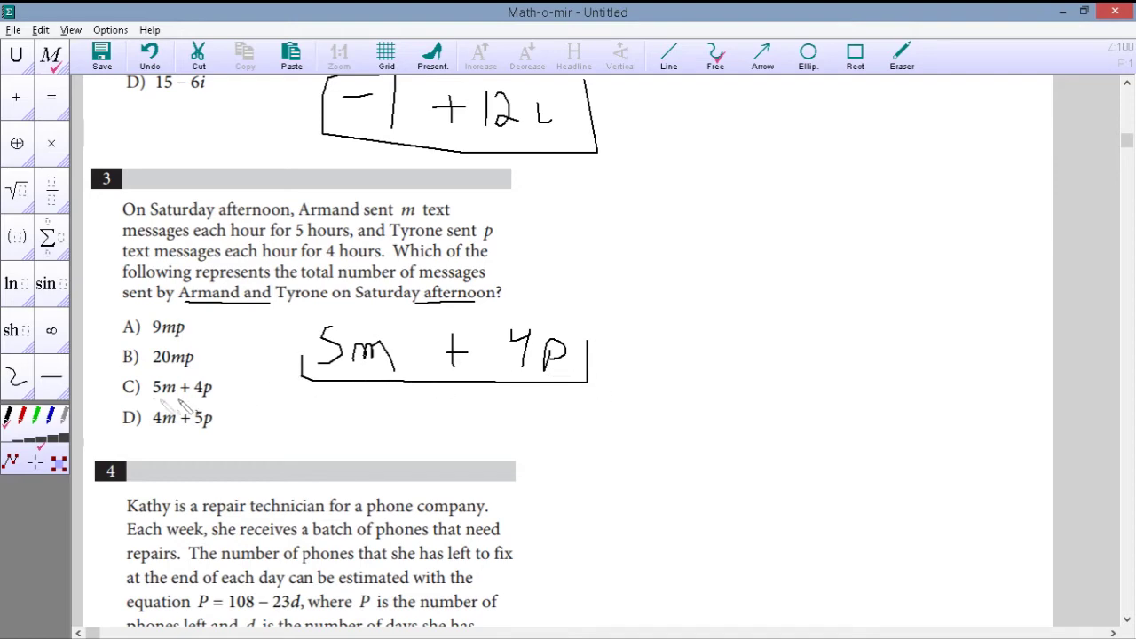
pyautogui.moveTo(125, 400); pyautogui.dragTo(140, 378)
# - Underline P in problem 4 and write d = 0 beside it
pyautogui.scroll(-5, 142, 381)
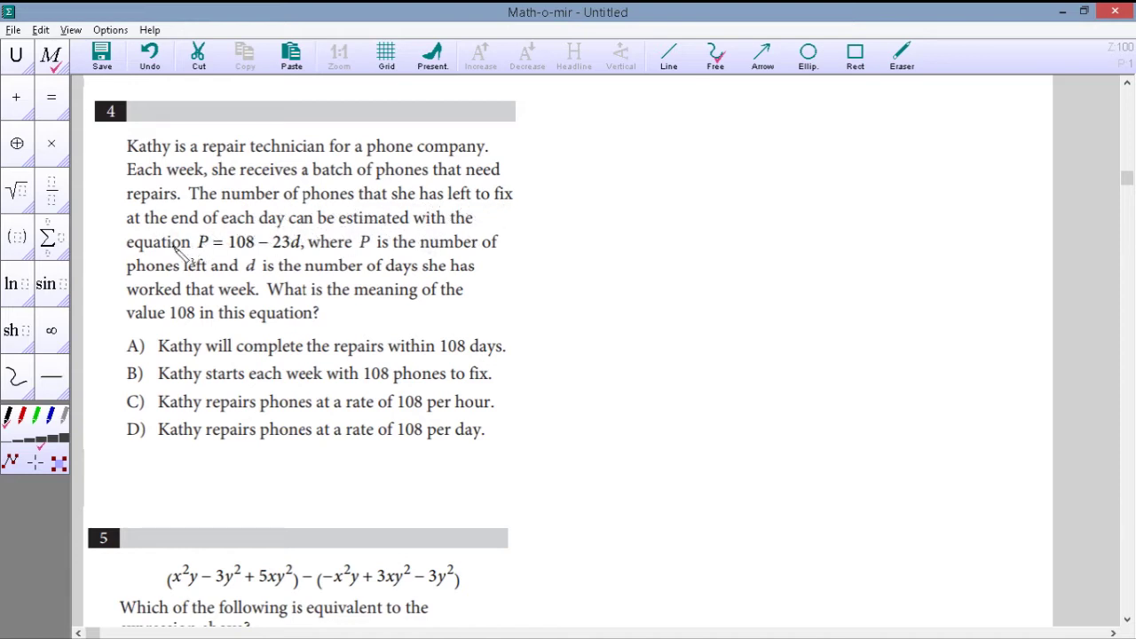
pyautogui.moveTo(359, 255); pyautogui.dragTo(384, 253)
pyautogui.moveTo(553, 235); pyautogui.dragTo(553, 258)
pyautogui.moveTo(644, 190); pyautogui.dragTo(646, 213)
pyautogui.moveTo(646, 169)
pyautogui.mouseDown()
pyautogui.moveTo(648, 214)
pyautogui.moveTo(669, 205)
pyautogui.mouseUp()
pyautogui.moveTo(651, 211); pyautogui.dragTo(670, 211)
pyautogui.moveTo(688, 201)
pyautogui.mouseDown()
pyautogui.moveTo(688, 216)
pyautogui.moveTo(698, 198)
pyautogui.mouseUp()
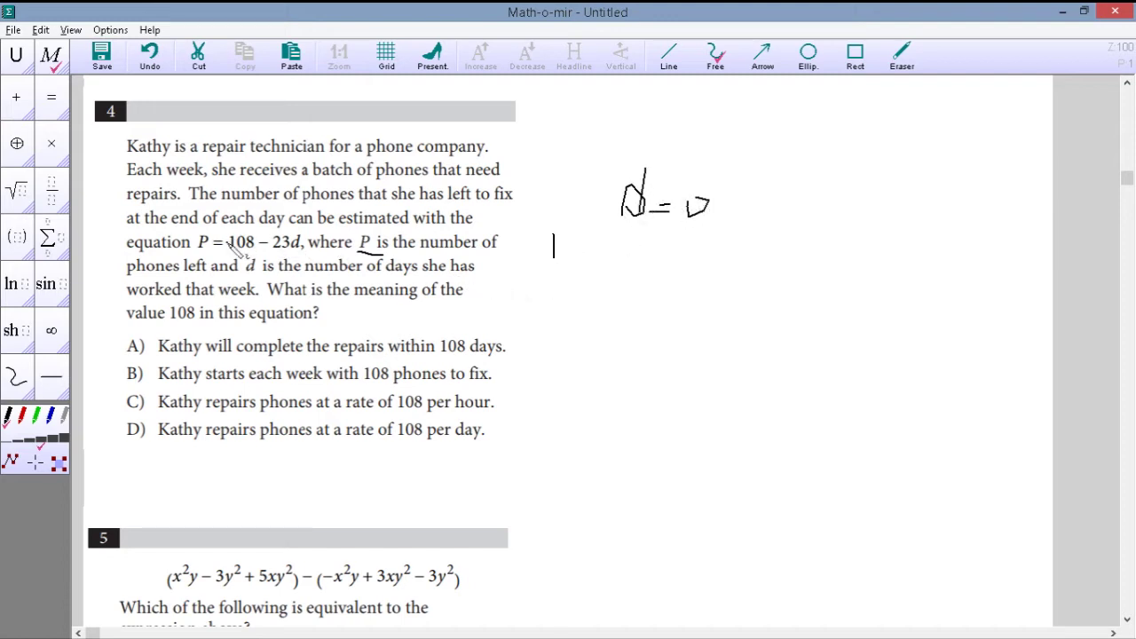
# - Write P = 108 below, box it, and mark choice B
pyautogui.moveTo(555, 279)
pyautogui.mouseDown()
pyautogui.moveTo(556, 311)
pyautogui.moveTo(571, 276)
pyautogui.moveTo(553, 293)
pyautogui.moveTo(607, 299)
pyautogui.mouseUp()
pyautogui.moveTo(577, 286); pyautogui.dragTo(607, 286)
pyautogui.moveTo(627, 279)
pyautogui.mouseDown()
pyautogui.moveTo(629, 311)
pyautogui.moveTo(653, 293)
pyautogui.moveTo(695, 296)
pyautogui.moveTo(677, 279)
pyautogui.mouseUp()
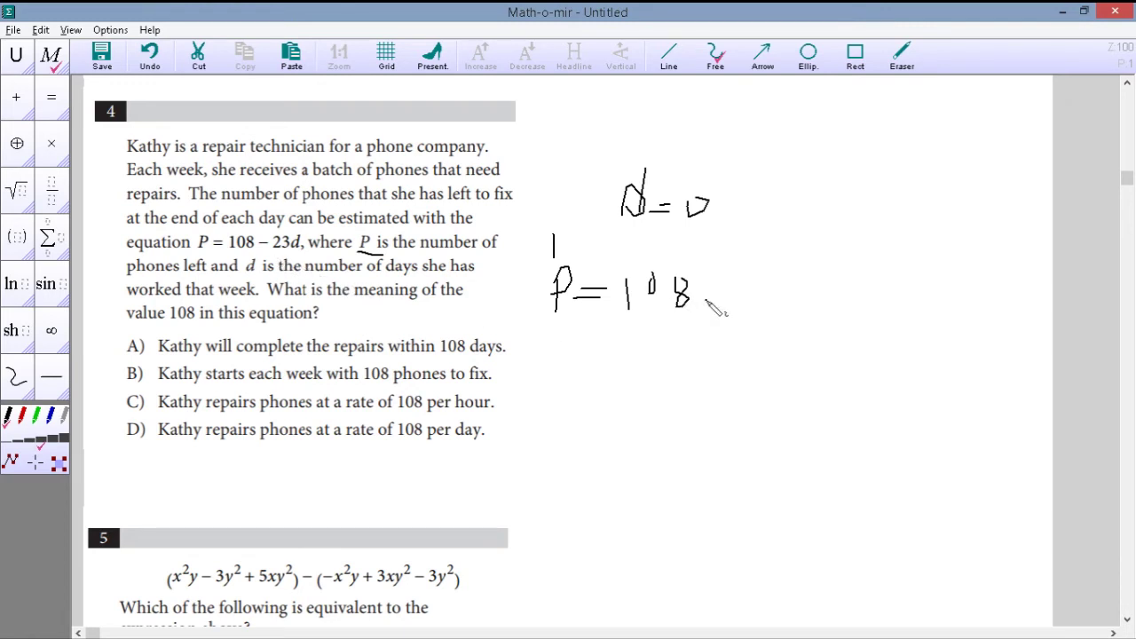
pyautogui.moveTo(548, 313)
pyautogui.mouseDown()
pyautogui.moveTo(712, 312)
pyautogui.moveTo(541, 266)
pyautogui.moveTo(701, 255)
pyautogui.moveTo(711, 312)
pyautogui.mouseUp()
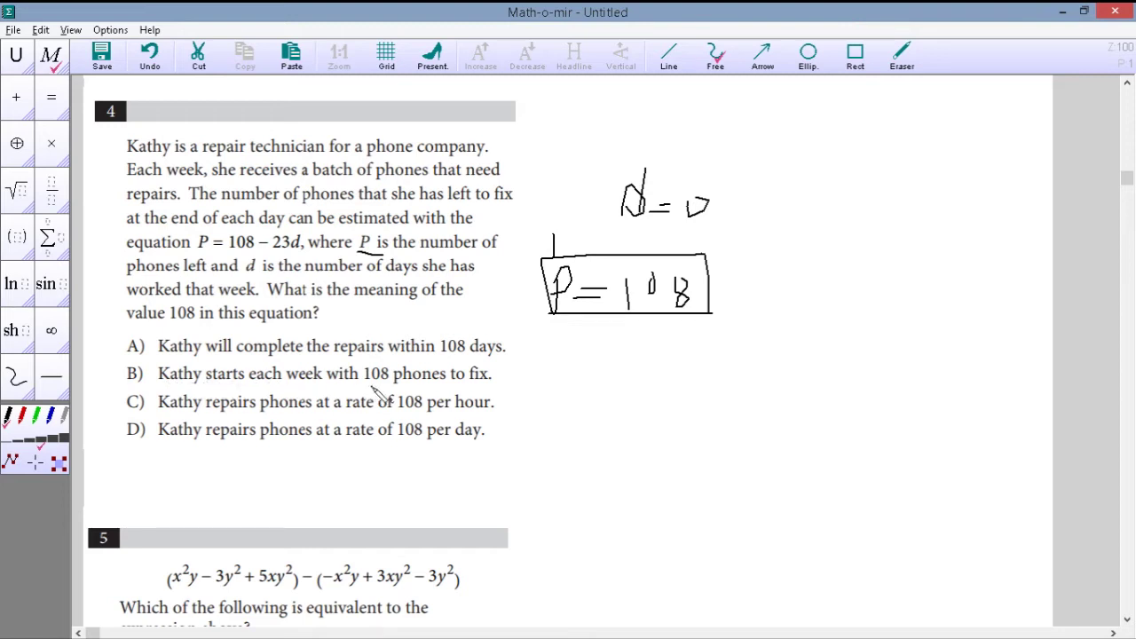
pyautogui.moveTo(128, 376); pyautogui.dragTo(143, 362)
pyautogui.scroll(-5, 301, 293)
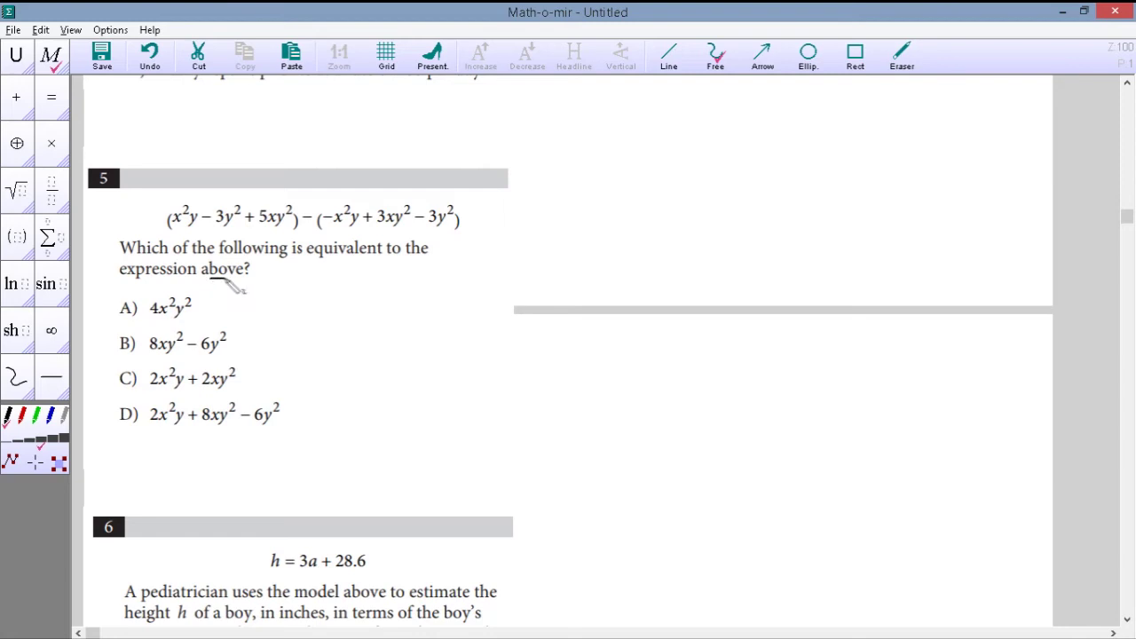
# - Underline 'above' in problem 5 and draw green and red arcs distributing the minus over the bracket
pyautogui.moveTo(229, 281); pyautogui.dragTo(250, 279)
pyautogui.click(35, 414)
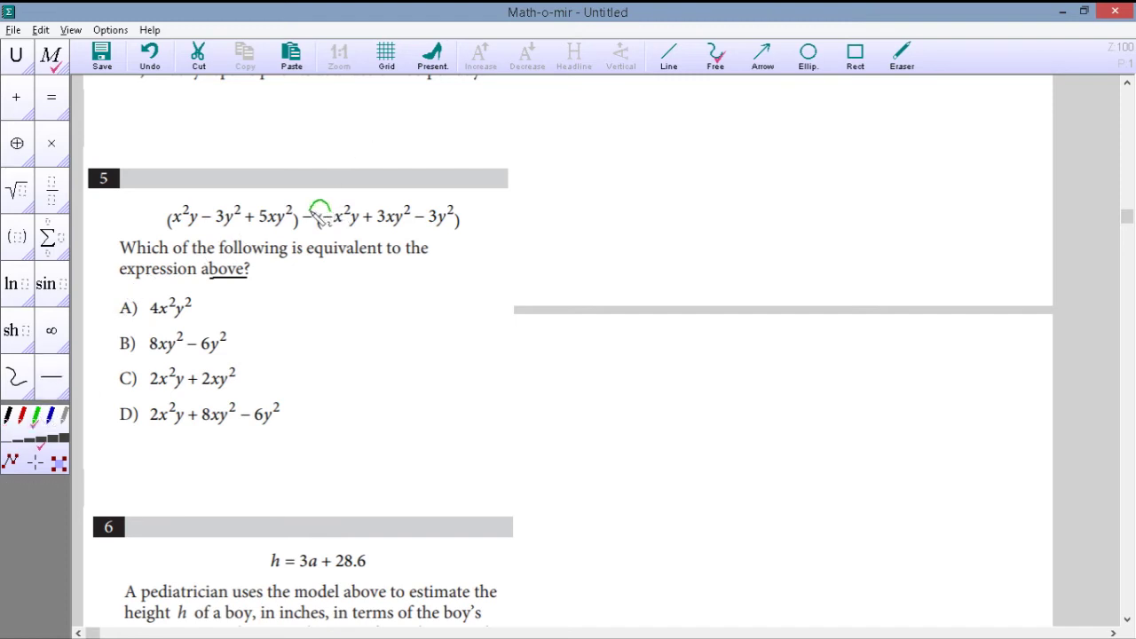
pyautogui.moveTo(316, 211)
pyautogui.mouseDown()
pyautogui.moveTo(358, 193)
pyautogui.moveTo(367, 211)
pyautogui.moveTo(355, 186)
pyautogui.moveTo(416, 202)
pyautogui.mouseUp()
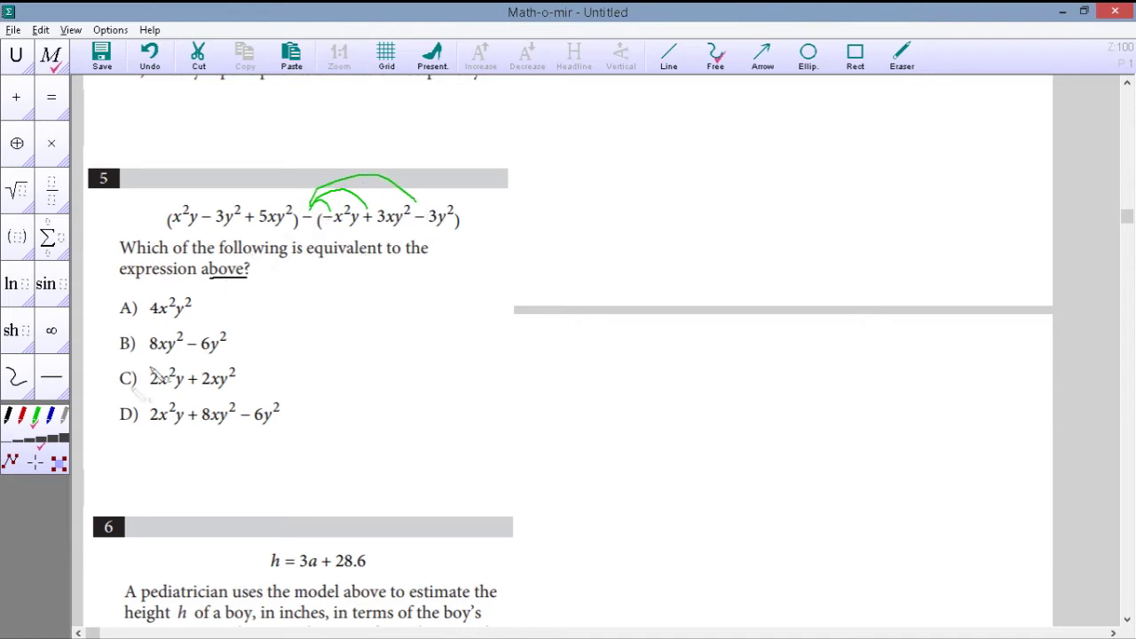
pyautogui.click(22, 415)
pyautogui.moveTo(318, 209)
pyautogui.mouseDown()
pyautogui.moveTo(343, 194)
pyautogui.moveTo(365, 208)
pyautogui.moveTo(407, 188)
pyautogui.moveTo(417, 209)
pyautogui.mouseUp()
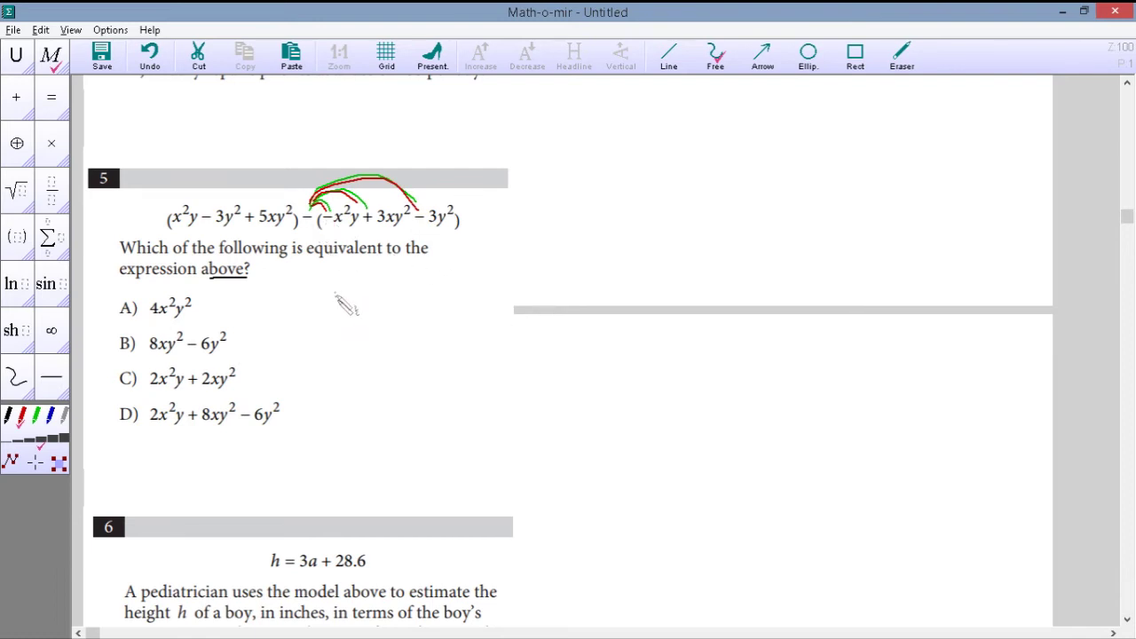
pyautogui.moveTo(335, 306)
pyautogui.mouseDown()
pyautogui.moveTo(358, 281)
pyautogui.moveTo(382, 299)
pyautogui.moveTo(374, 323)
pyautogui.moveTo(408, 296)
pyautogui.moveTo(443, 307)
pyautogui.moveTo(484, 295)
pyautogui.moveTo(474, 323)
pyautogui.mouseUp()
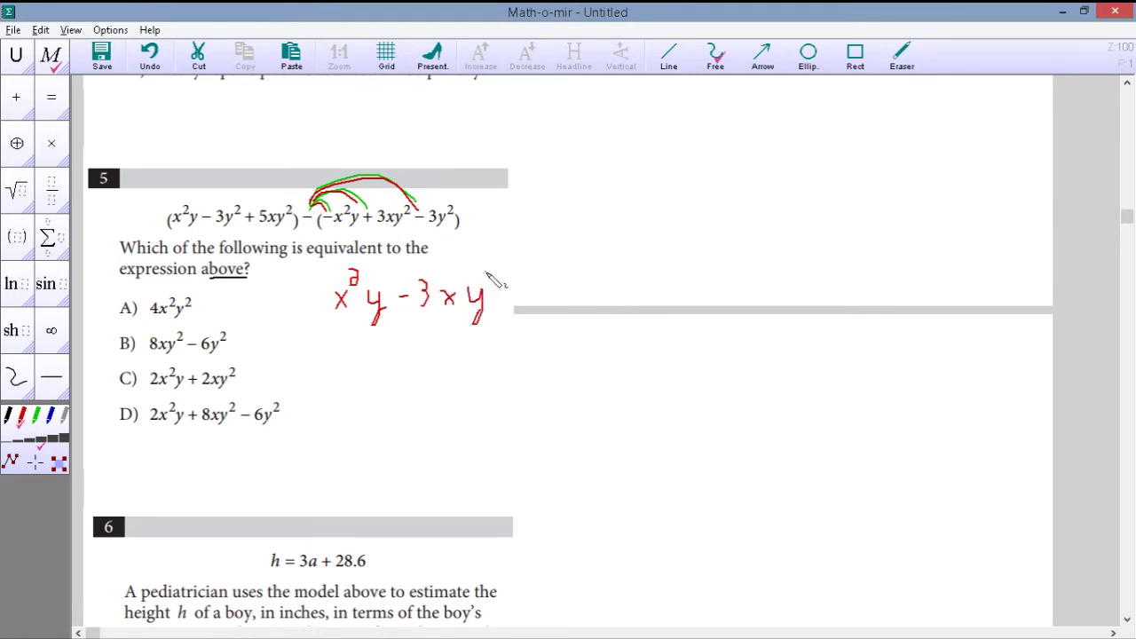
# - Finish the red row, then write the green row x²y + 5xy² − 3y² and rule a sum line
pyautogui.moveTo(494, 281); pyautogui.dragTo(497, 282)
pyautogui.moveTo(508, 285)
pyautogui.mouseDown()
pyautogui.moveTo(509, 302)
pyautogui.moveTo(569, 286)
pyautogui.moveTo(545, 330)
pyautogui.mouseUp()
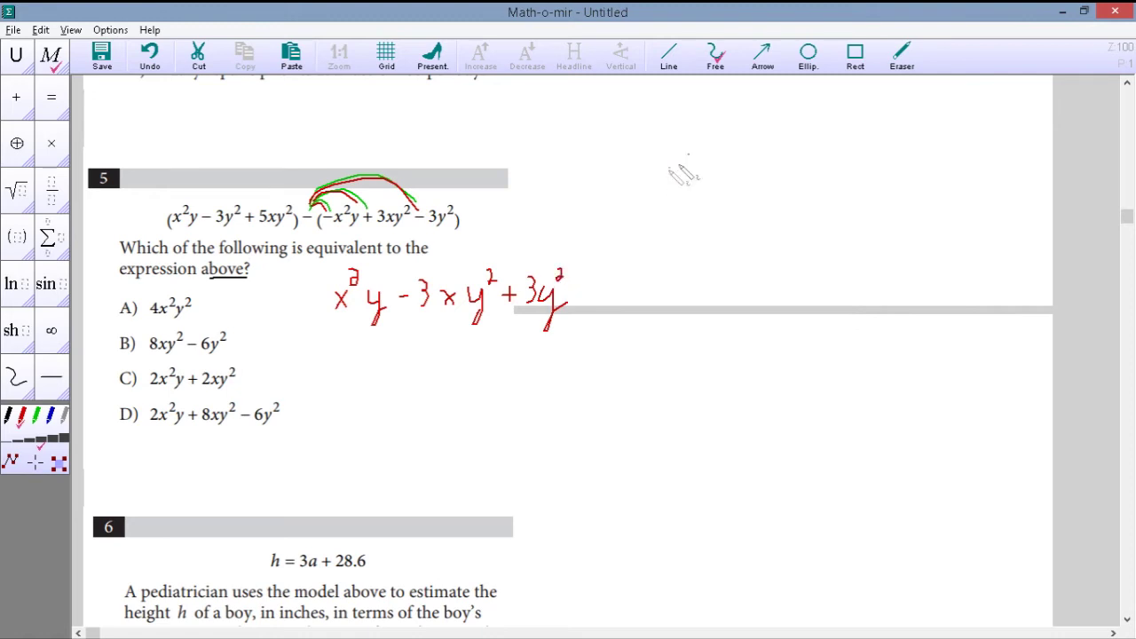
pyautogui.click(37, 415)
pyautogui.moveTo(166, 229); pyautogui.dragTo(293, 229)
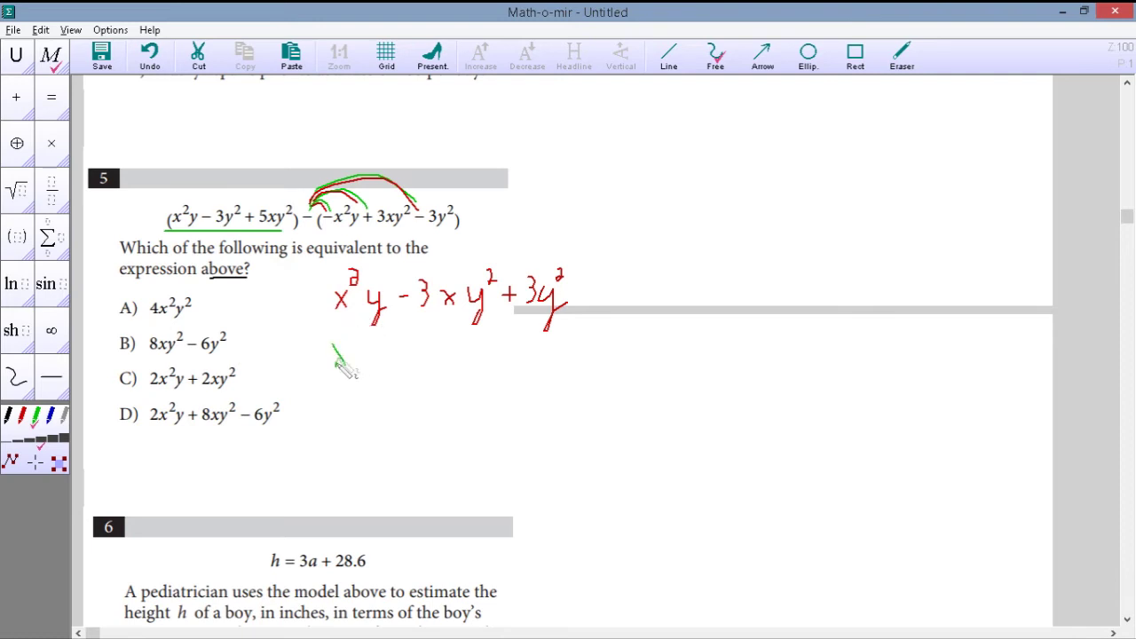
pyautogui.moveTo(346, 350)
pyautogui.mouseDown()
pyautogui.moveTo(336, 364)
pyautogui.moveTo(384, 348)
pyautogui.moveTo(377, 384)
pyautogui.moveTo(386, 362)
pyautogui.mouseUp()
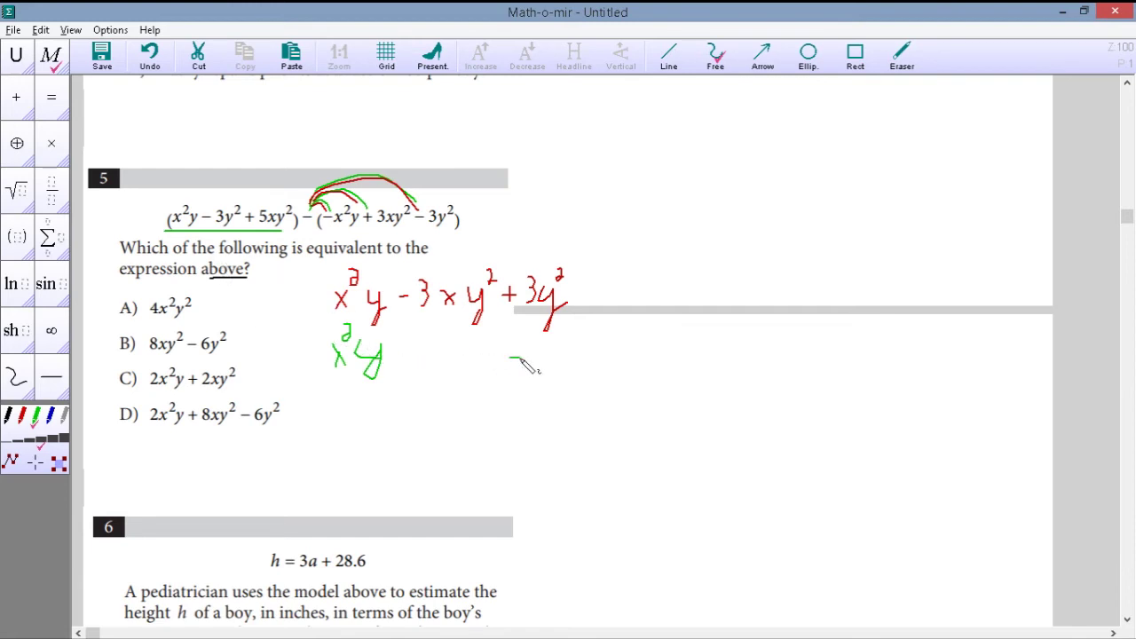
pyautogui.moveTo(533, 345)
pyautogui.mouseDown()
pyautogui.moveTo(573, 371)
pyautogui.moveTo(565, 383)
pyautogui.mouseUp()
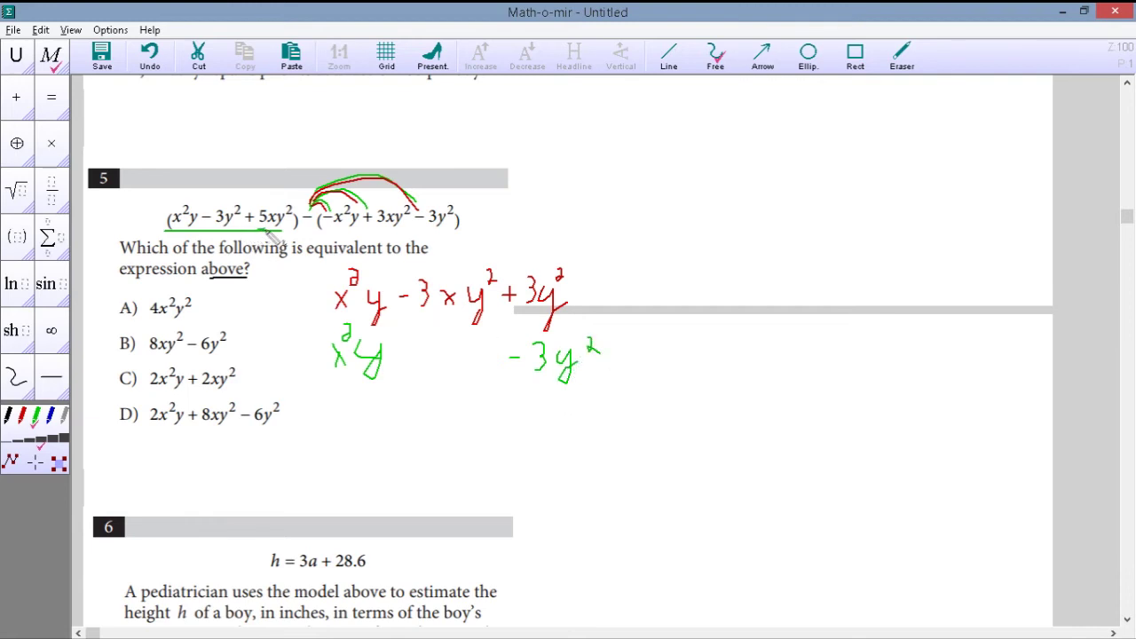
pyautogui.moveTo(431, 330)
pyautogui.mouseDown()
pyautogui.moveTo(433, 359)
pyautogui.moveTo(467, 356)
pyautogui.moveTo(466, 366)
pyautogui.moveTo(497, 346)
pyautogui.mouseUp()
pyautogui.moveTo(293, 380); pyautogui.dragTo(619, 380)
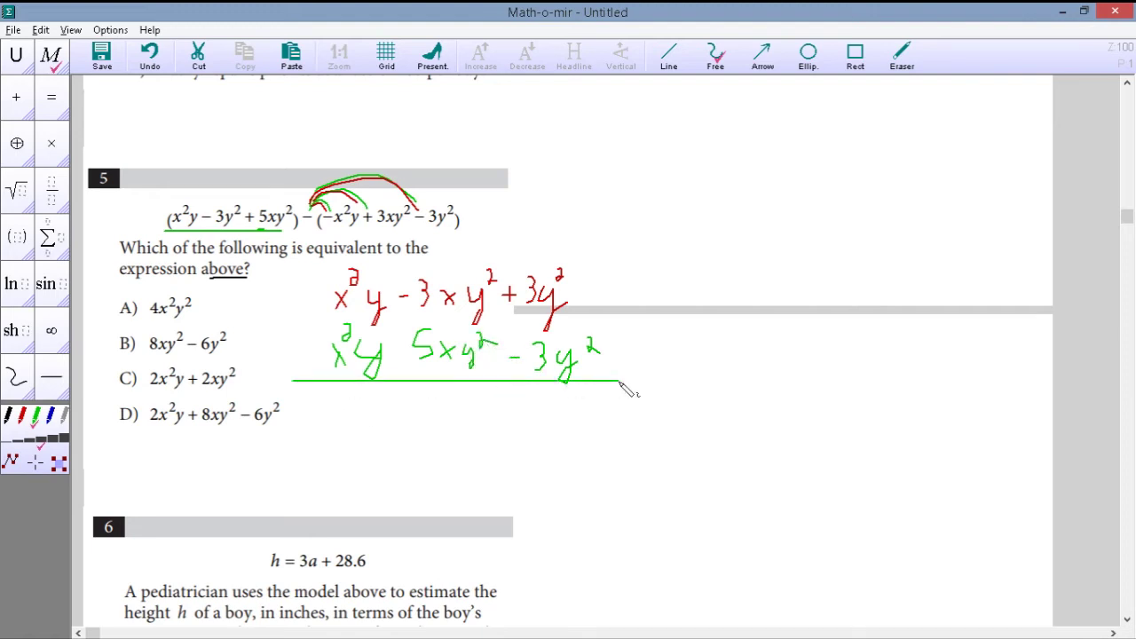
# - In blue, cross out the cancelling 3y² terms and write 2x²y + 2xy² below
pyautogui.click(50, 415)
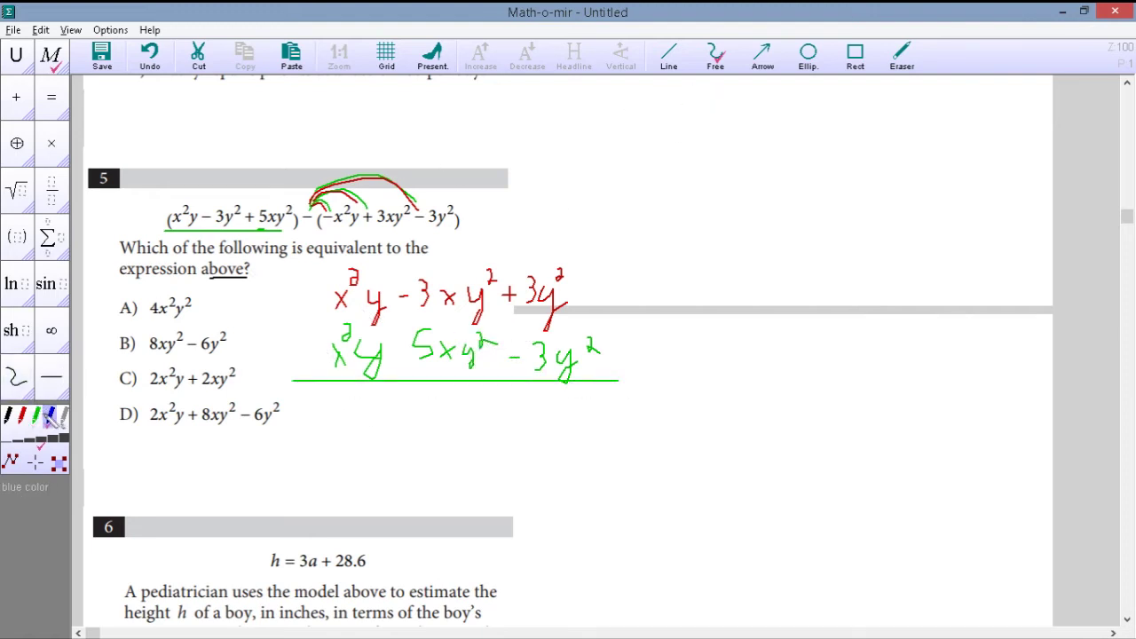
pyautogui.moveTo(500, 331); pyautogui.dragTo(539, 238)
pyautogui.moveTo(548, 383); pyautogui.dragTo(592, 289)
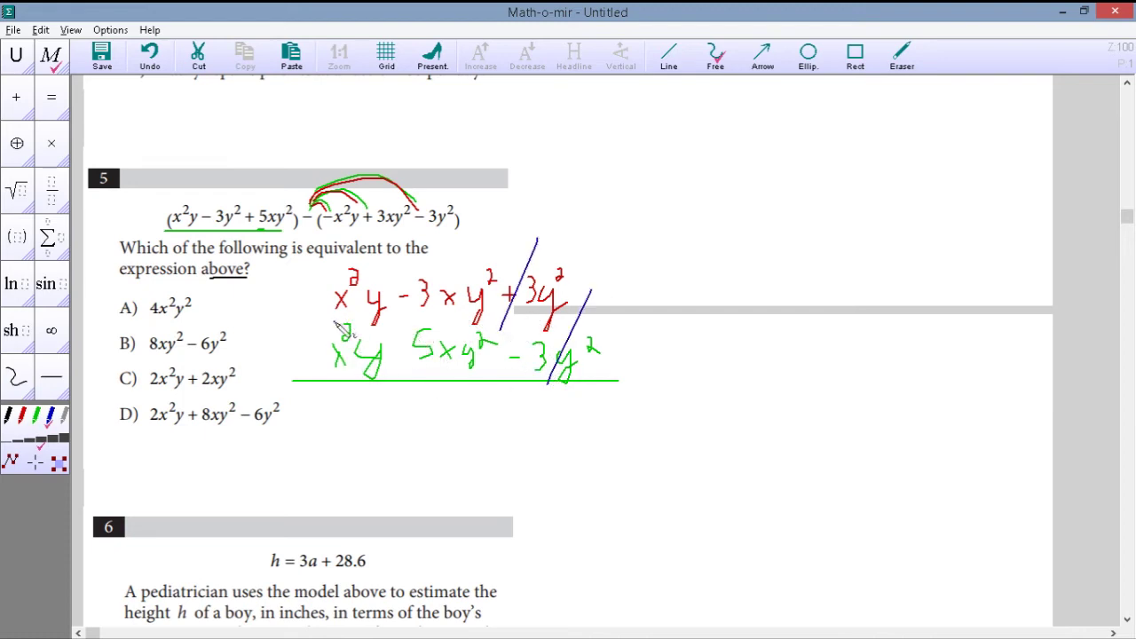
pyautogui.moveTo(308, 286); pyautogui.dragTo(309, 364)
pyautogui.moveTo(315, 410)
pyautogui.mouseDown()
pyautogui.moveTo(319, 433)
pyautogui.moveTo(366, 428)
pyautogui.moveTo(353, 429)
pyautogui.moveTo(364, 404)
pyautogui.moveTo(384, 437)
pyautogui.moveTo(441, 416)
pyautogui.moveTo(446, 433)
pyautogui.moveTo(482, 418)
pyautogui.moveTo(500, 441)
pyautogui.moveTo(528, 408)
pyautogui.mouseUp()
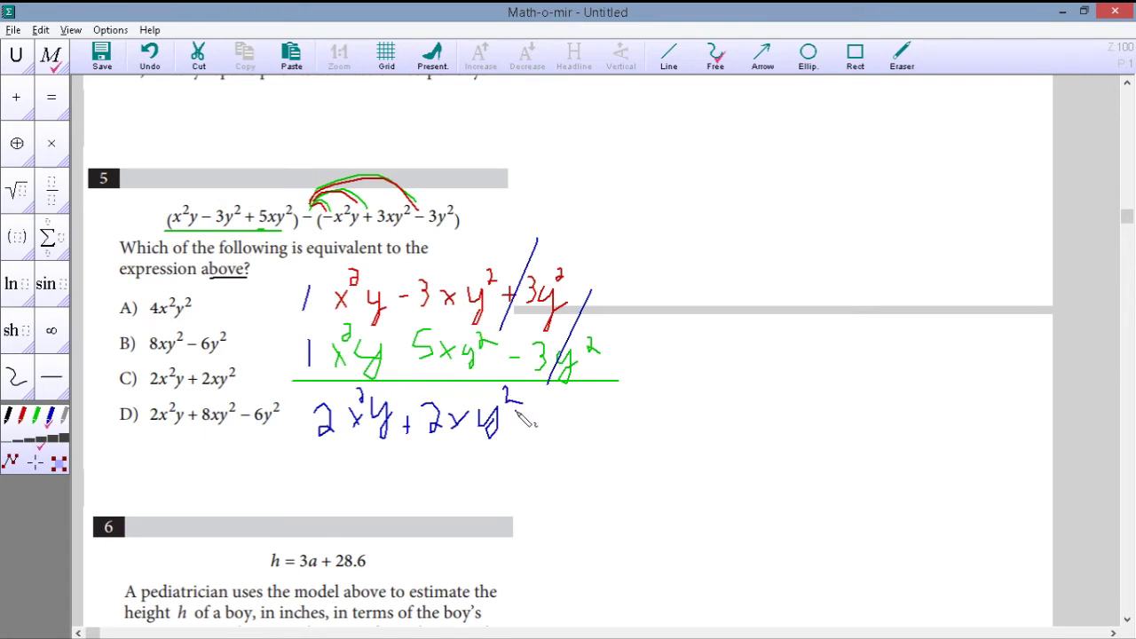
pyautogui.scroll(-3, 133, 372)
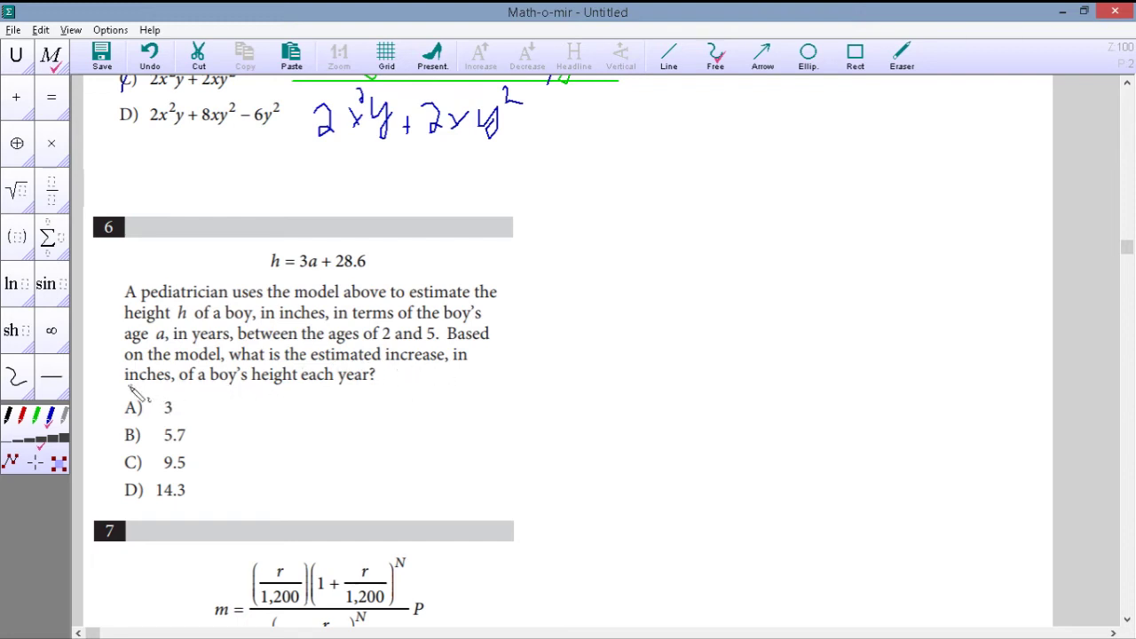
# - Underline the key phrases in problem 6 and test ages a = 0, 1, 2, e.g. 3 + 28.6
pyautogui.moveTo(242, 363); pyautogui.dragTo(441, 364)
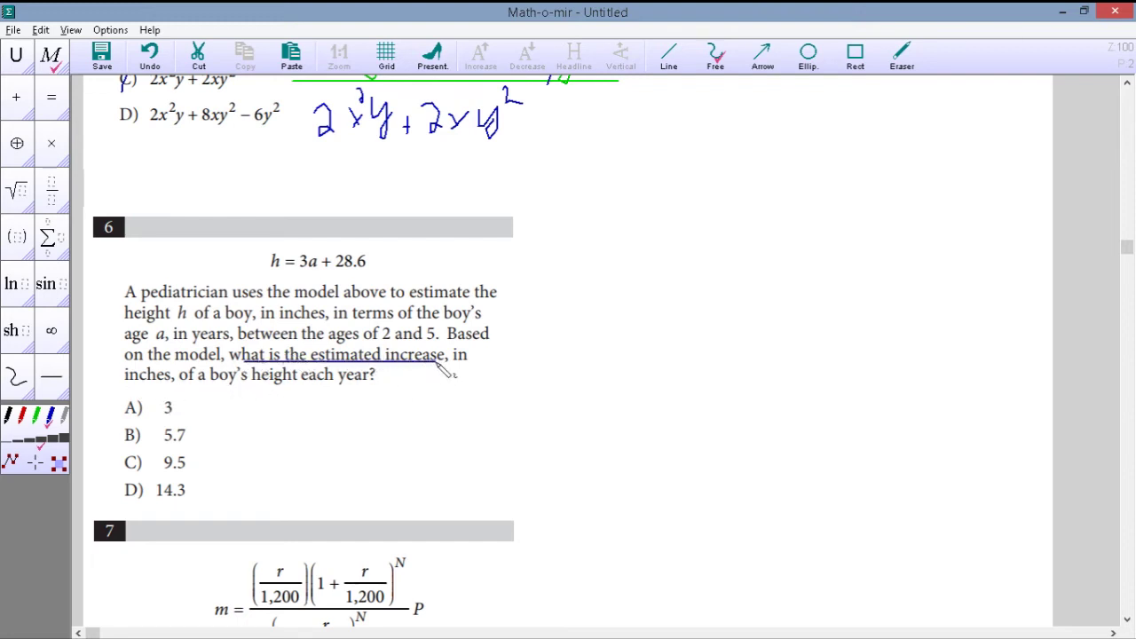
pyautogui.moveTo(124, 383); pyautogui.dragTo(362, 388)
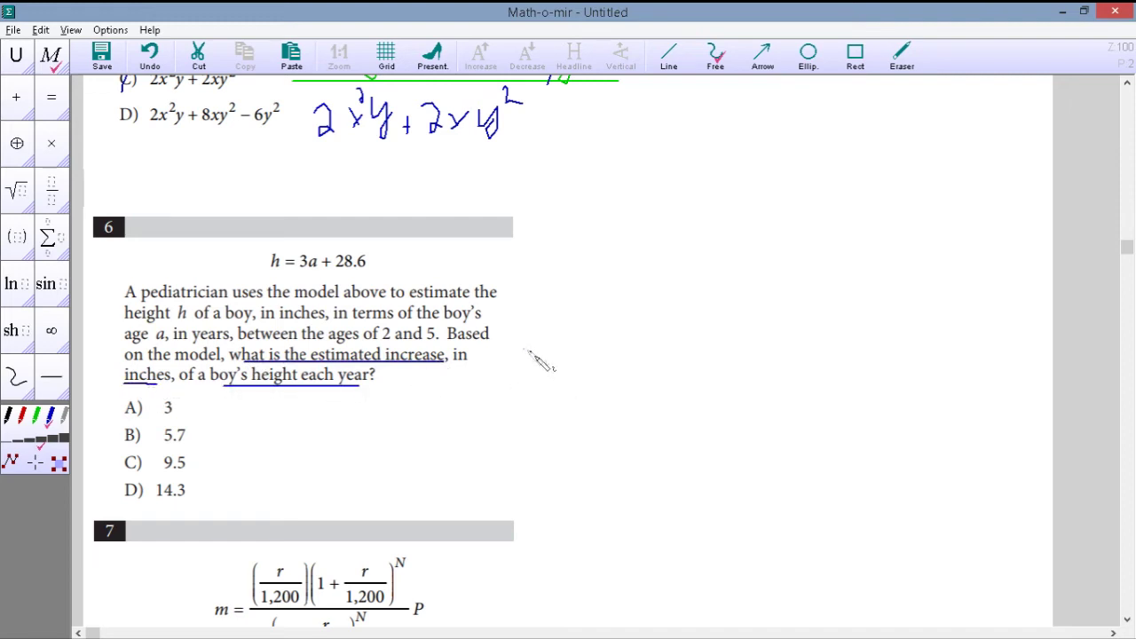
pyautogui.moveTo(565, 267)
pyautogui.mouseDown()
pyautogui.moveTo(554, 281)
pyautogui.moveTo(574, 280)
pyautogui.mouseUp()
pyautogui.moveTo(592, 280); pyautogui.dragTo(631, 269)
pyautogui.moveTo(338, 272); pyautogui.dragTo(367, 271)
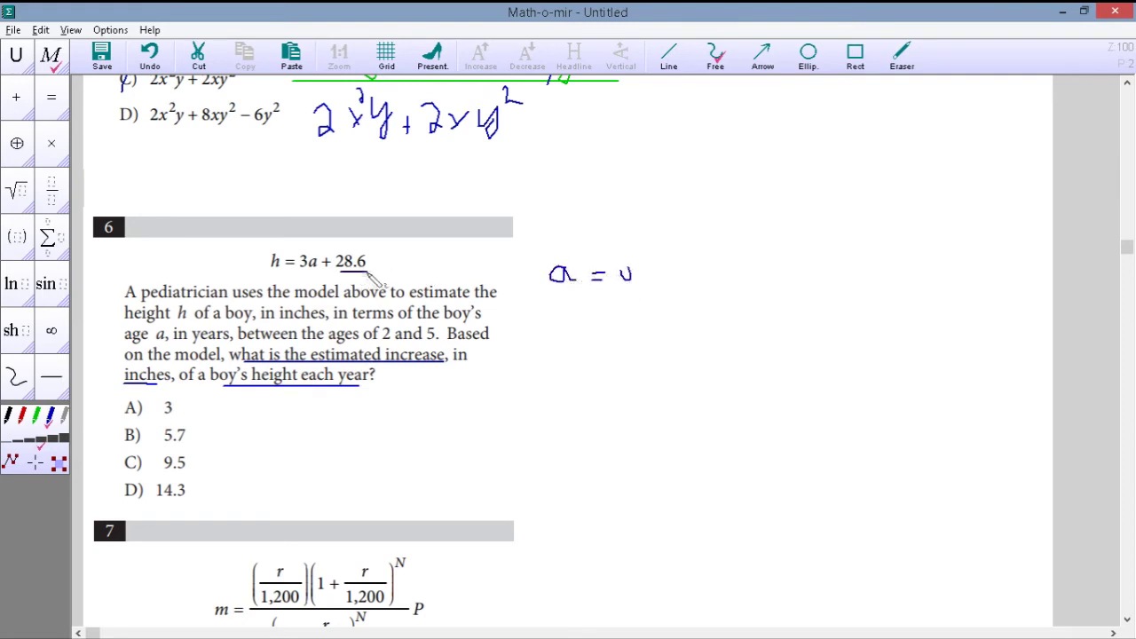
pyautogui.moveTo(555, 309); pyautogui.dragTo(590, 317)
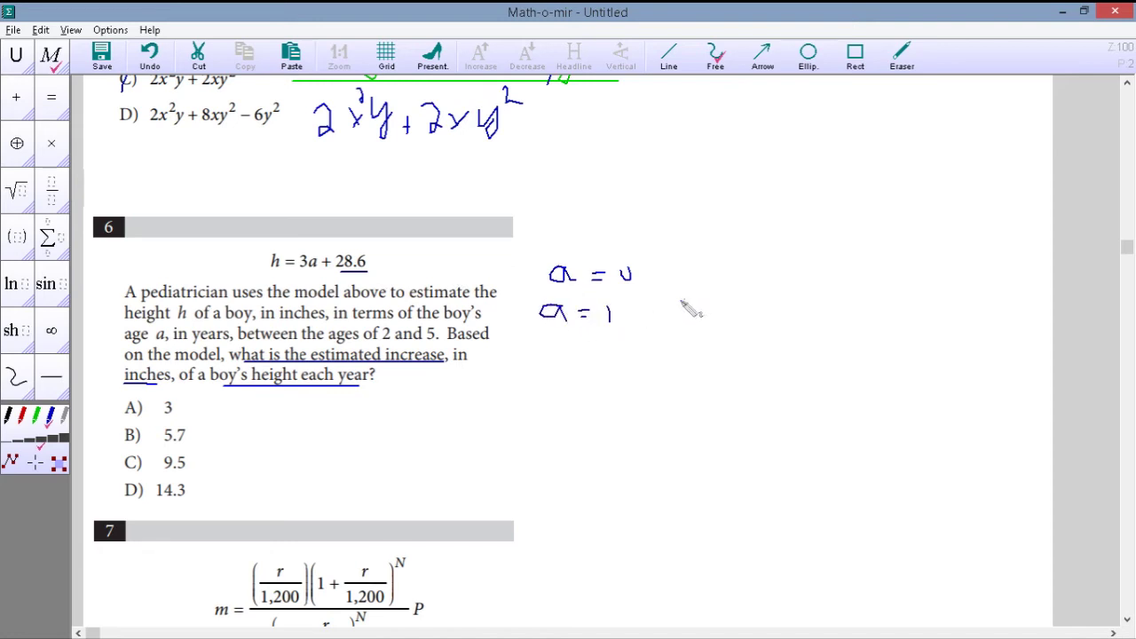
pyautogui.moveTo(684, 301)
pyautogui.mouseDown()
pyautogui.moveTo(698, 317)
pyautogui.moveTo(734, 318)
pyautogui.moveTo(778, 316)
pyautogui.moveTo(797, 298)
pyautogui.moveTo(826, 302)
pyautogui.moveTo(824, 316)
pyautogui.mouseUp()
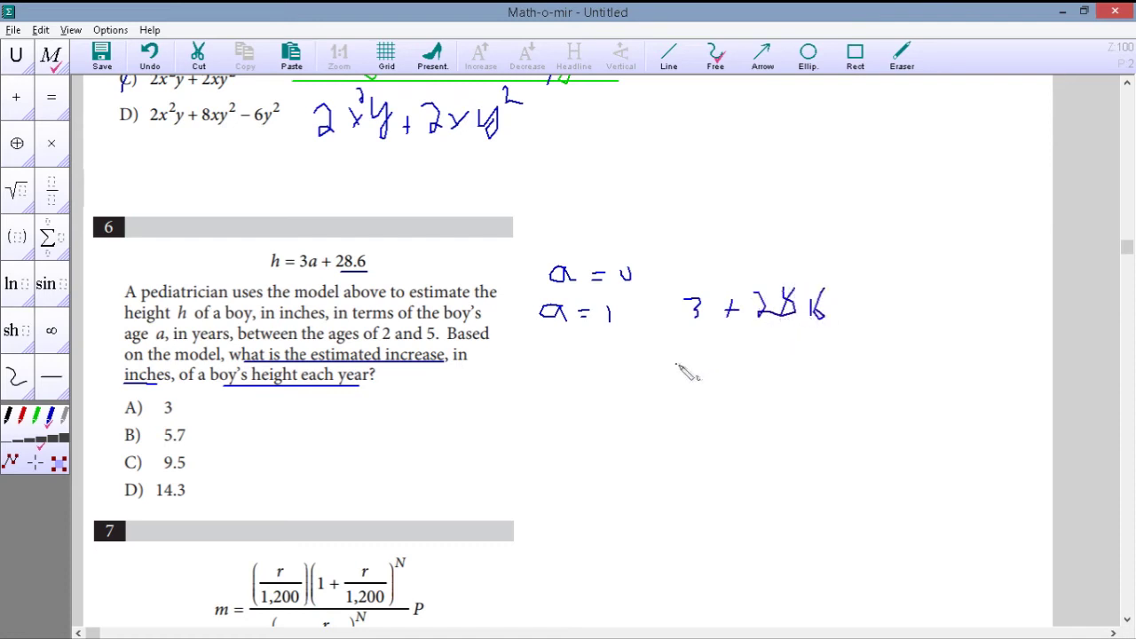
pyautogui.moveTo(559, 345)
pyautogui.mouseDown()
pyautogui.moveTo(538, 361)
pyautogui.moveTo(561, 366)
pyautogui.moveTo(584, 353)
pyautogui.mouseUp()
pyautogui.moveTo(600, 350); pyautogui.dragTo(617, 364)
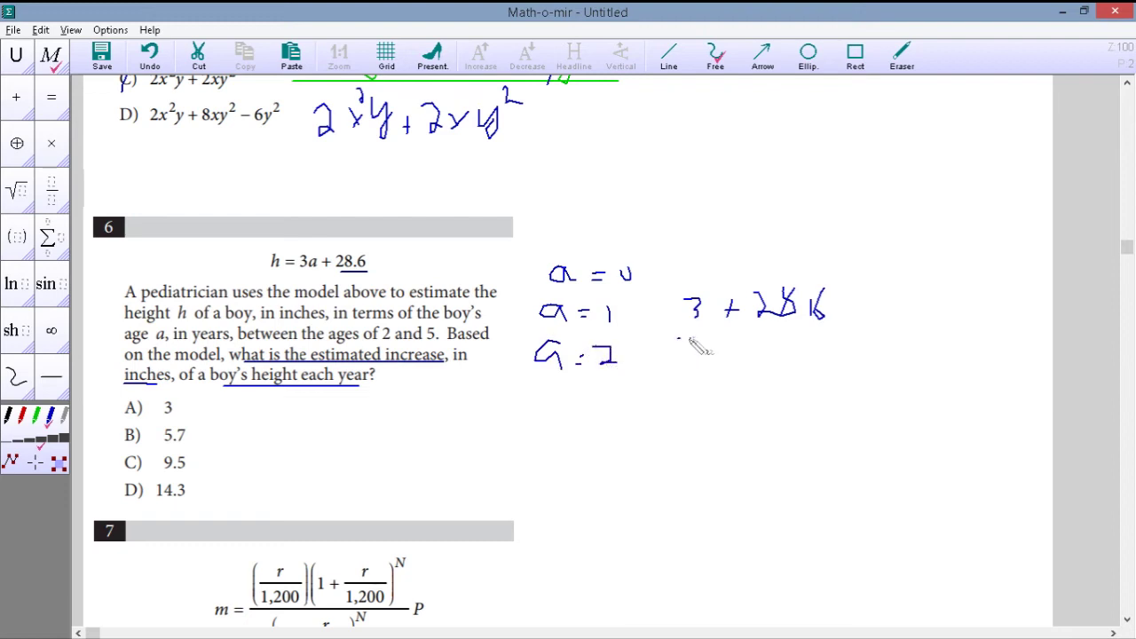
pyautogui.moveTo(696, 338); pyautogui.dragTo(693, 353)
# - Box the 3, sketch line graphs with y = Ax + B slope notes, and circle answer A) 3
pyautogui.moveTo(297, 264)
pyautogui.mouseDown()
pyautogui.moveTo(304, 248)
pyautogui.moveTo(312, 273)
pyautogui.mouseUp()
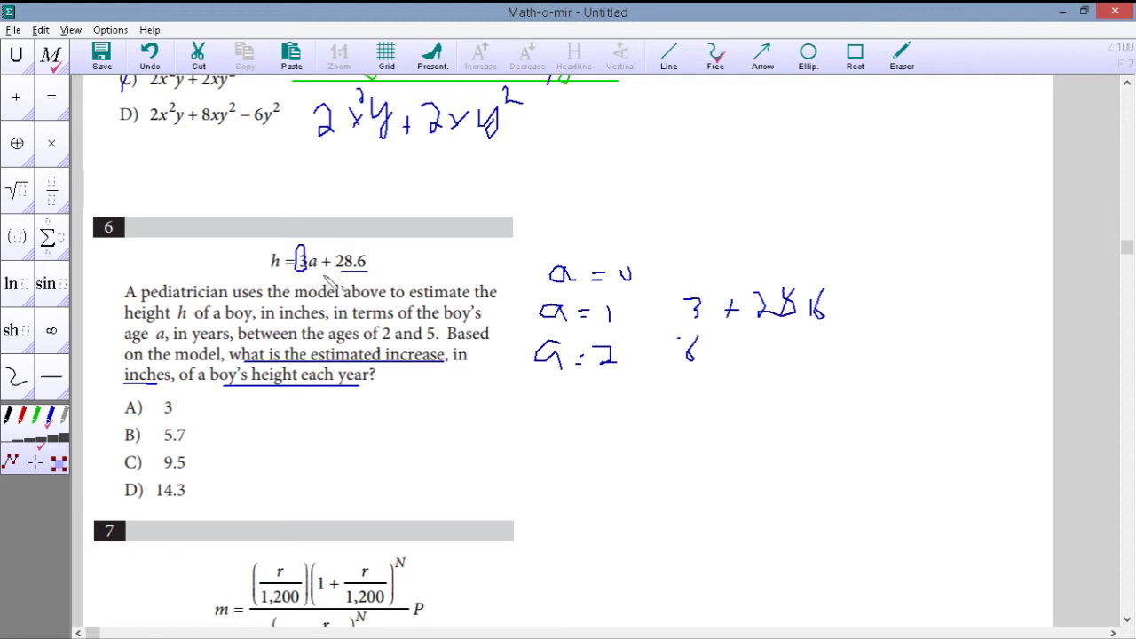
pyautogui.moveTo(386, 262); pyautogui.dragTo(553, 213)
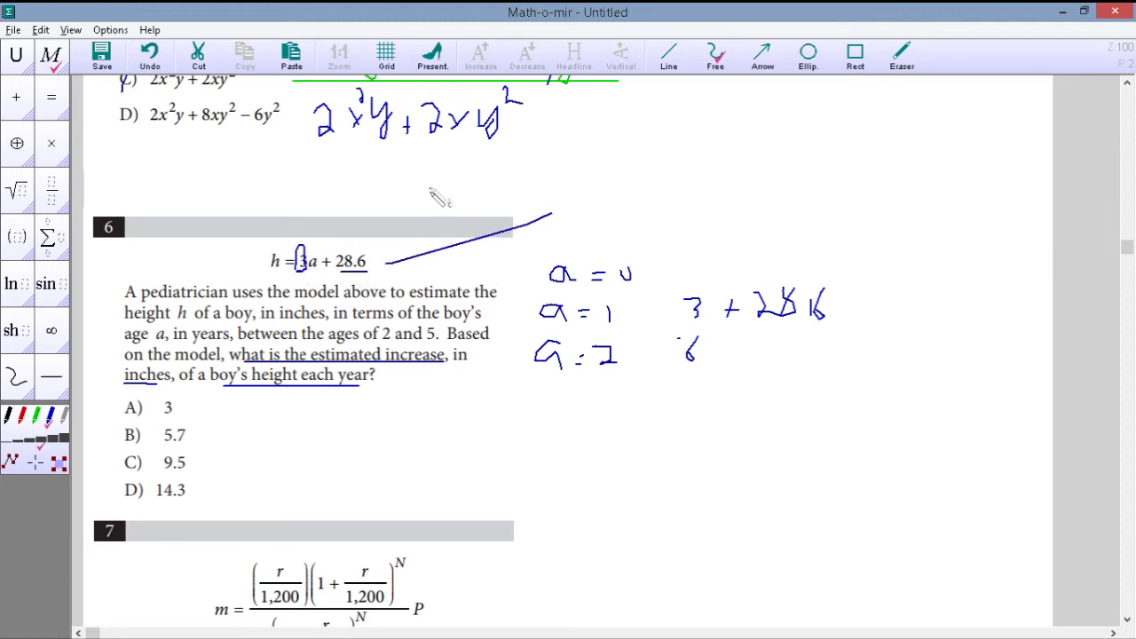
pyautogui.moveTo(433, 169)
pyautogui.mouseDown()
pyautogui.moveTo(453, 277)
pyautogui.moveTo(522, 245)
pyautogui.mouseUp()
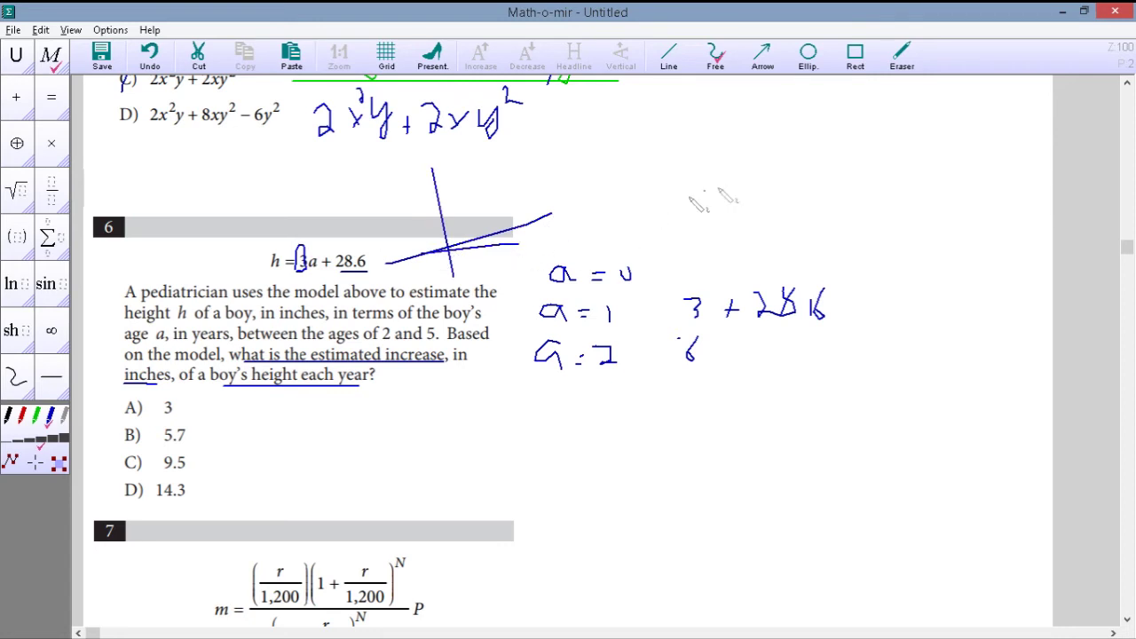
pyautogui.moveTo(679, 134)
pyautogui.mouseDown()
pyautogui.moveTo(699, 257)
pyautogui.moveTo(803, 230)
pyautogui.mouseUp()
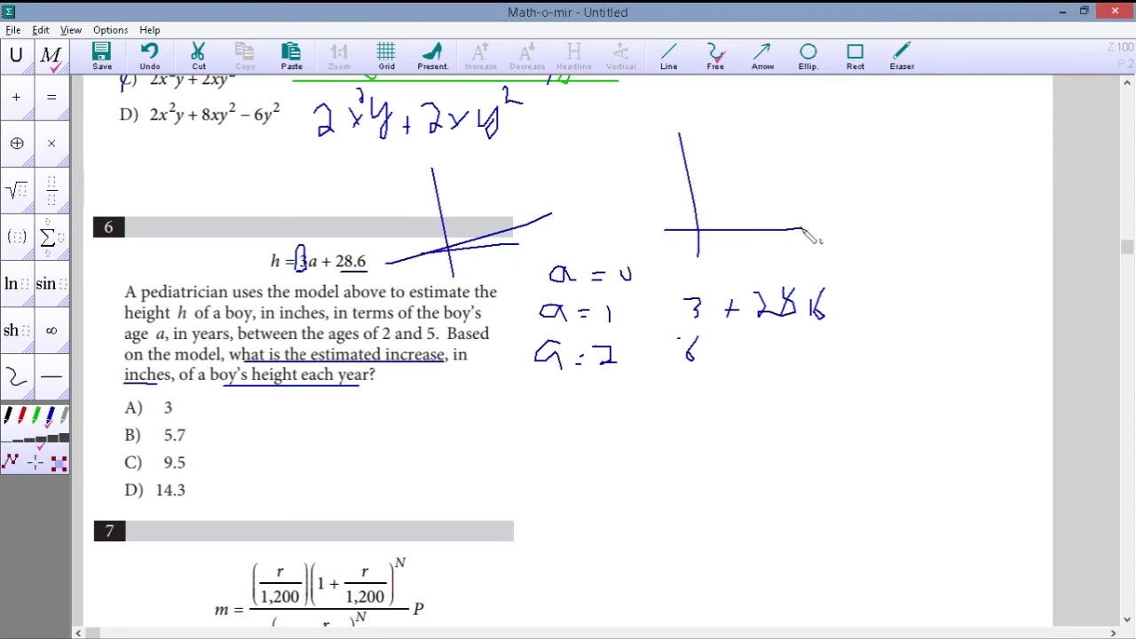
pyautogui.moveTo(790, 119)
pyautogui.mouseDown()
pyautogui.moveTo(806, 141)
pyautogui.moveTo(799, 165)
pyautogui.moveTo(839, 154)
pyautogui.mouseUp()
pyautogui.moveTo(819, 144)
pyautogui.mouseDown()
pyautogui.moveTo(870, 155)
pyautogui.moveTo(890, 135)
pyautogui.moveTo(960, 146)
pyautogui.moveTo(944, 151)
pyautogui.mouseUp()
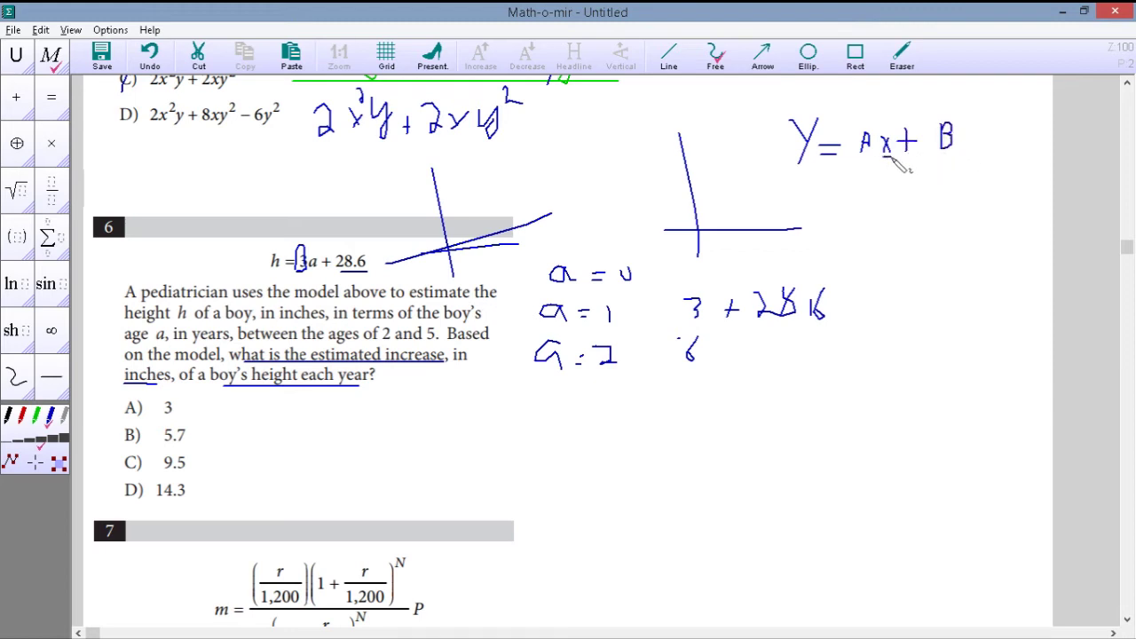
pyautogui.moveTo(865, 154)
pyautogui.mouseDown()
pyautogui.moveTo(839, 233)
pyautogui.moveTo(893, 233)
pyautogui.mouseUp()
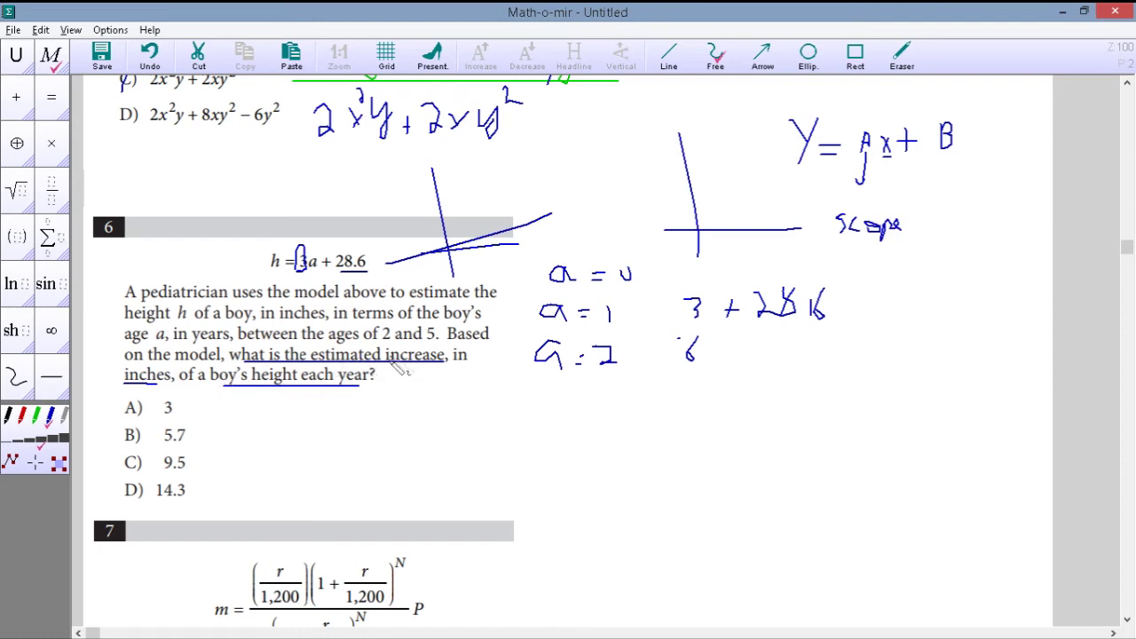
pyautogui.moveTo(435, 348)
pyautogui.mouseDown()
pyautogui.moveTo(390, 355)
pyautogui.moveTo(829, 293)
pyautogui.moveTo(834, 282)
pyautogui.mouseUp()
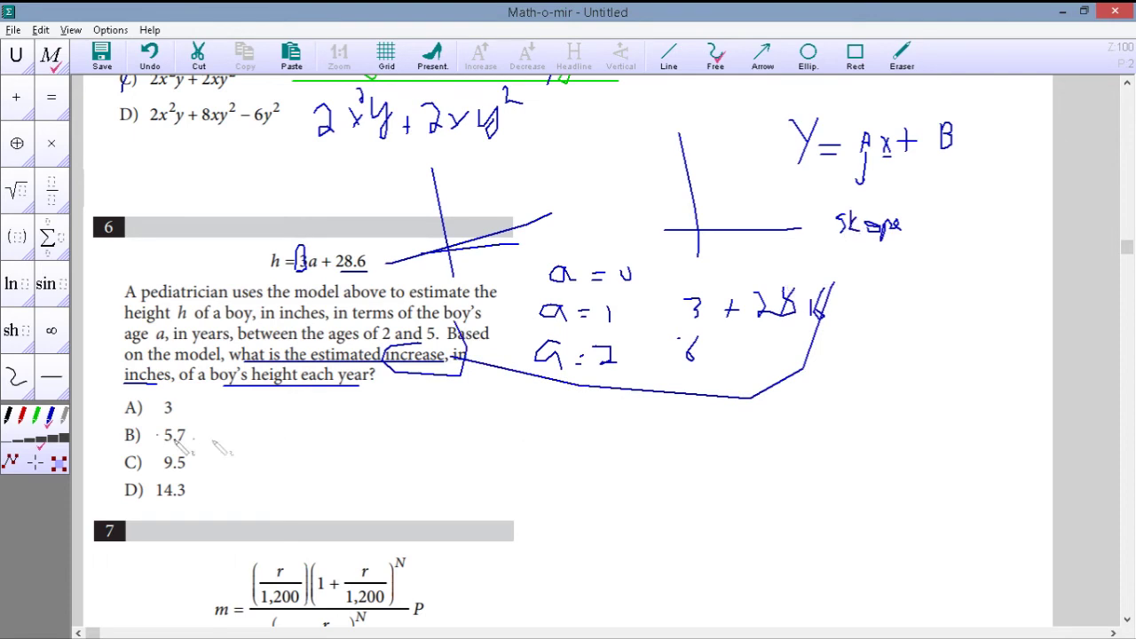
pyautogui.moveTo(147, 393)
pyautogui.mouseDown()
pyautogui.moveTo(141, 428)
pyautogui.moveTo(126, 396)
pyautogui.mouseUp()
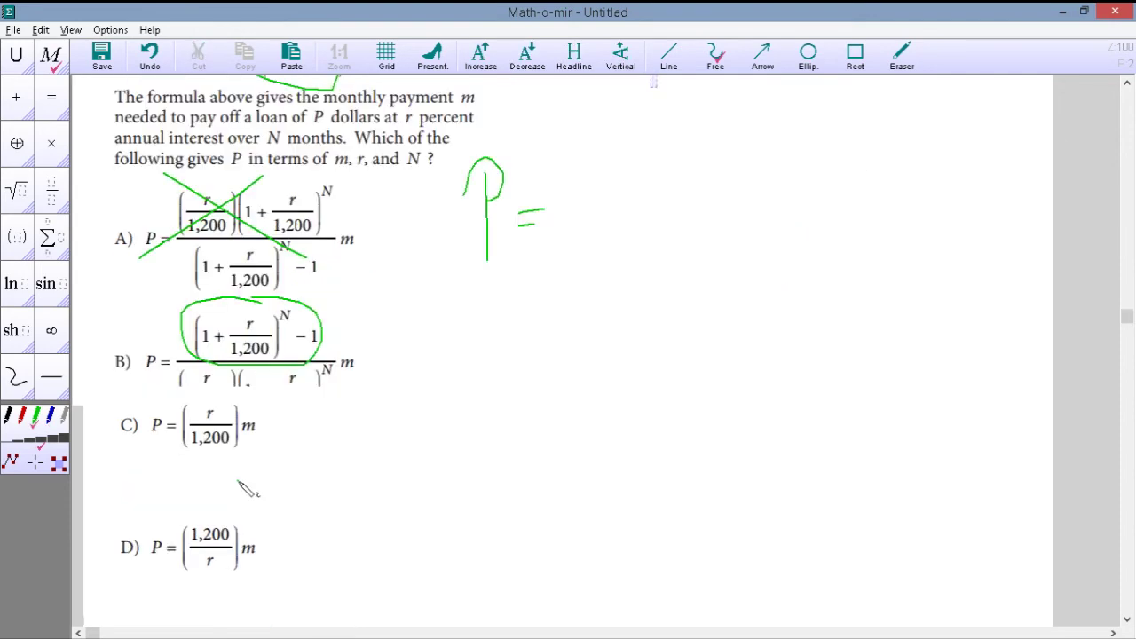
# - Beside problem 8, write a/b = 2 in red and deduce b/a = 1/2
pyautogui.scroll(-3, 246, 489)
pyautogui.scroll(5, 246, 484)
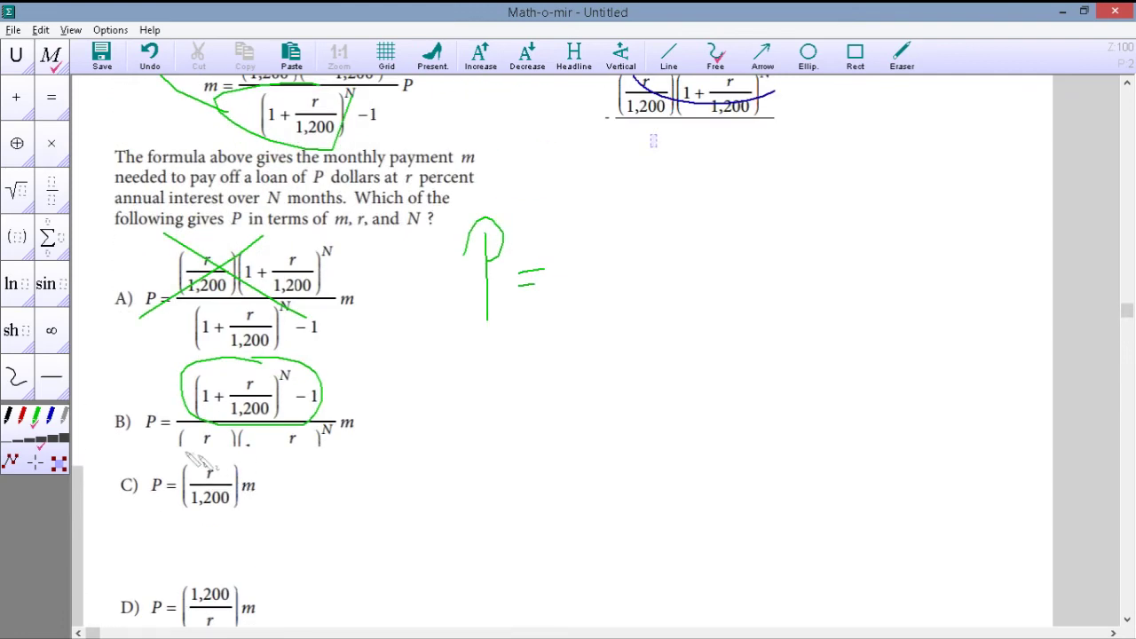
pyautogui.scroll(-10, 317, 367)
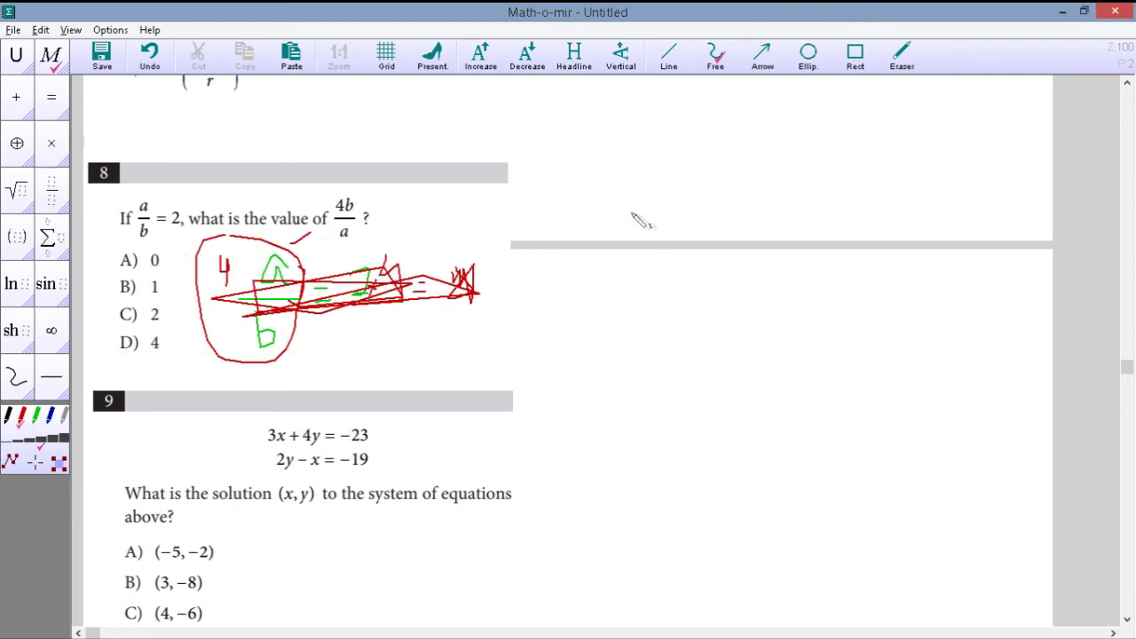
pyautogui.moveTo(622, 195)
pyautogui.mouseDown()
pyautogui.moveTo(617, 233)
pyautogui.moveTo(631, 227)
pyautogui.moveTo(671, 250)
pyautogui.mouseUp()
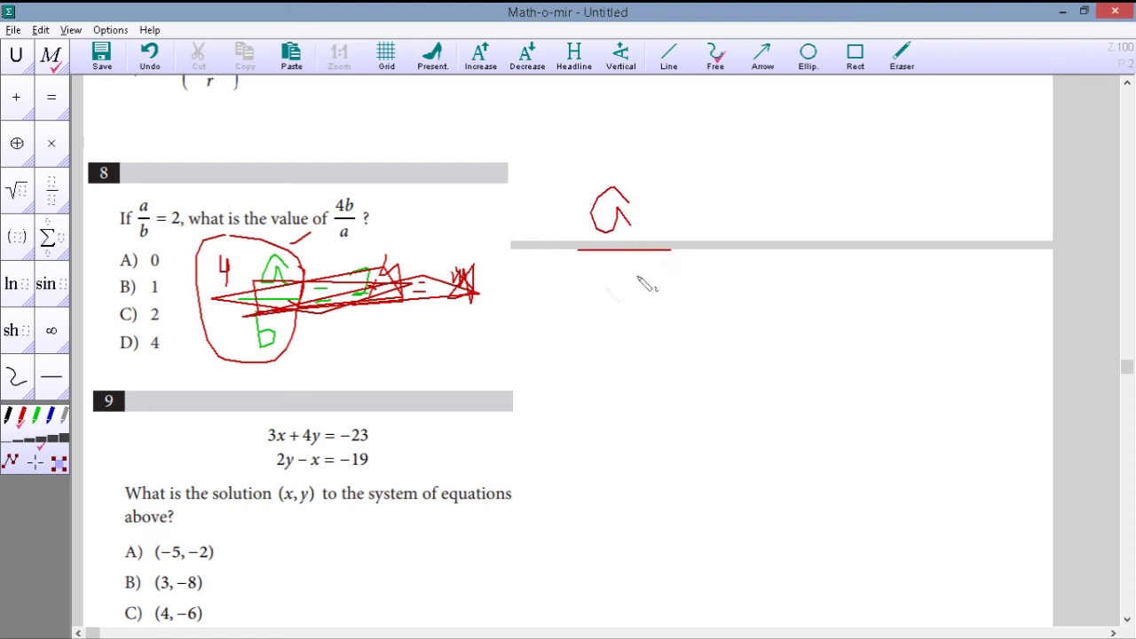
pyautogui.moveTo(611, 269); pyautogui.dragTo(610, 336)
pyautogui.moveTo(709, 265)
pyautogui.mouseDown()
pyautogui.moveTo(721, 265)
pyautogui.moveTo(721, 236)
pyautogui.mouseUp()
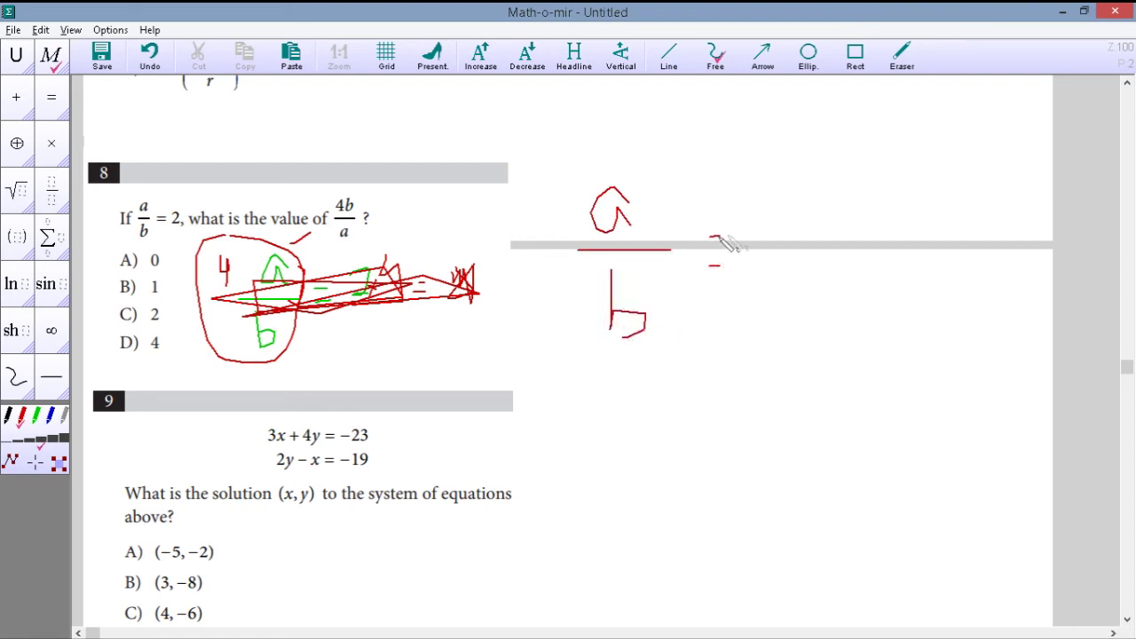
pyautogui.moveTo(760, 204)
pyautogui.mouseDown()
pyautogui.moveTo(765, 243)
pyautogui.moveTo(824, 237)
pyautogui.mouseUp()
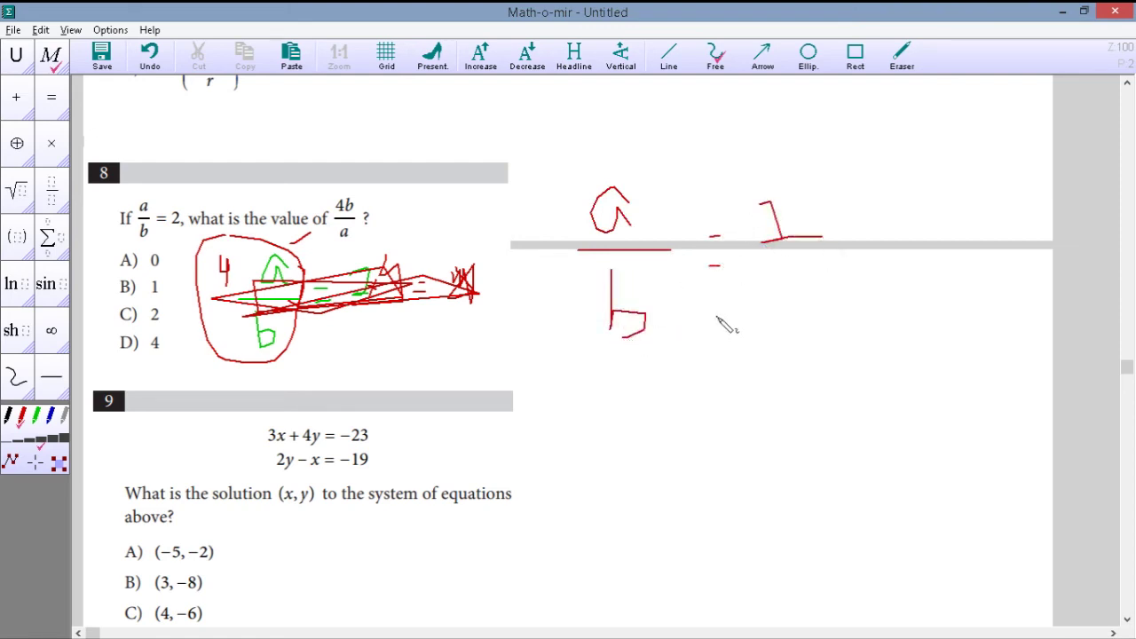
pyautogui.moveTo(717, 307)
pyautogui.mouseDown()
pyautogui.moveTo(717, 368)
pyautogui.moveTo(719, 342)
pyautogui.moveTo(737, 390)
pyautogui.moveTo(718, 372)
pyautogui.moveTo(762, 378)
pyautogui.moveTo(731, 427)
pyautogui.moveTo(741, 435)
pyautogui.mouseUp()
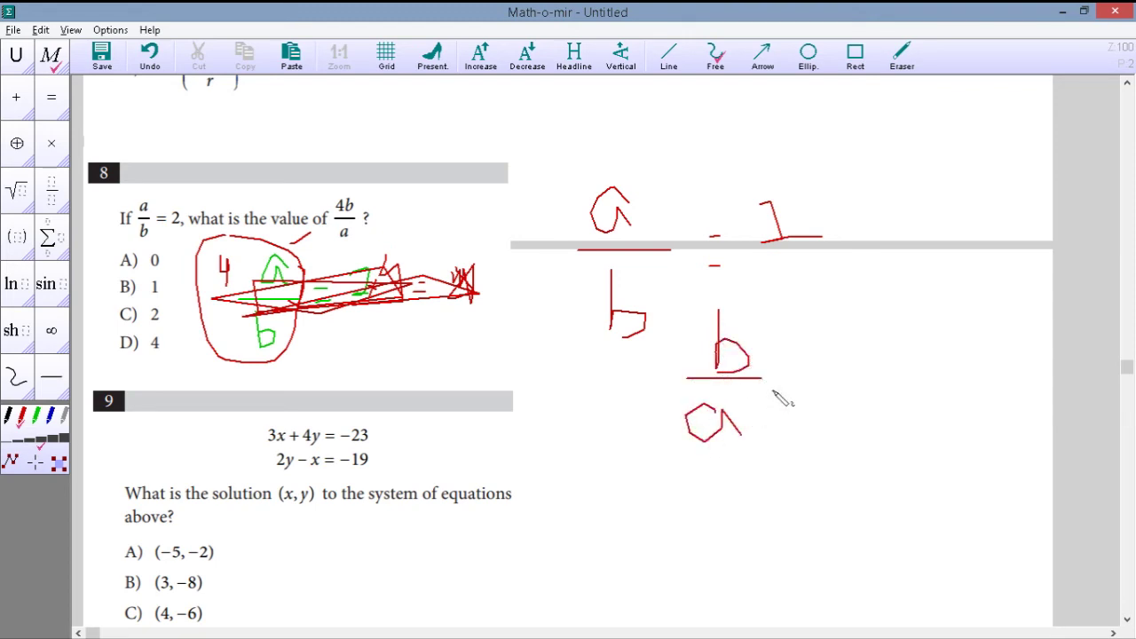
pyautogui.moveTo(772, 389); pyautogui.dragTo(831, 373)
pyautogui.moveTo(849, 302)
pyautogui.mouseDown()
pyautogui.moveTo(850, 374)
pyautogui.moveTo(913, 377)
pyautogui.mouseUp()
pyautogui.moveTo(857, 401); pyautogui.dragTo(924, 444)
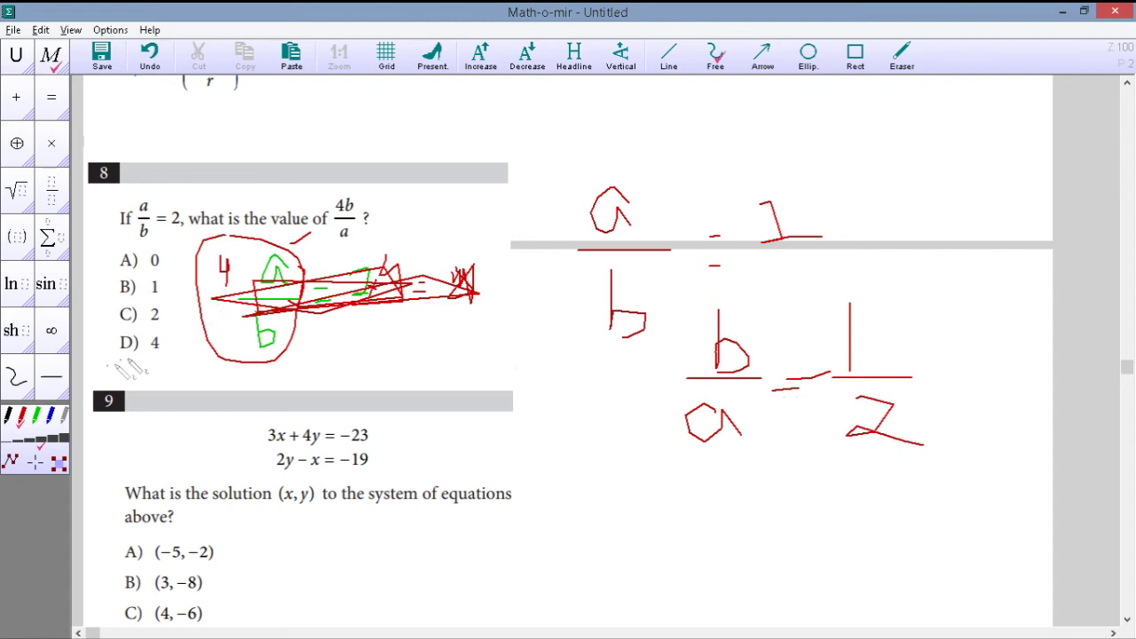
# - In green, write 4b/a = 4/2 = 2, circle the 2, and mark choice C
pyautogui.click(46, 416)
pyautogui.moveTo(664, 289)
pyautogui.mouseDown()
pyautogui.moveTo(691, 311)
pyautogui.moveTo(691, 365)
pyautogui.mouseUp()
pyautogui.moveTo(860, 285)
pyautogui.mouseDown()
pyautogui.moveTo(882, 306)
pyautogui.moveTo(881, 348)
pyautogui.moveTo(937, 362)
pyautogui.mouseUp()
pyautogui.moveTo(929, 373); pyautogui.dragTo(938, 372)
pyautogui.moveTo(955, 330)
pyautogui.mouseDown()
pyautogui.moveTo(961, 368)
pyautogui.moveTo(988, 359)
pyautogui.mouseUp()
pyautogui.moveTo(952, 301)
pyautogui.mouseDown()
pyautogui.moveTo(999, 391)
pyautogui.moveTo(996, 283)
pyautogui.mouseUp()
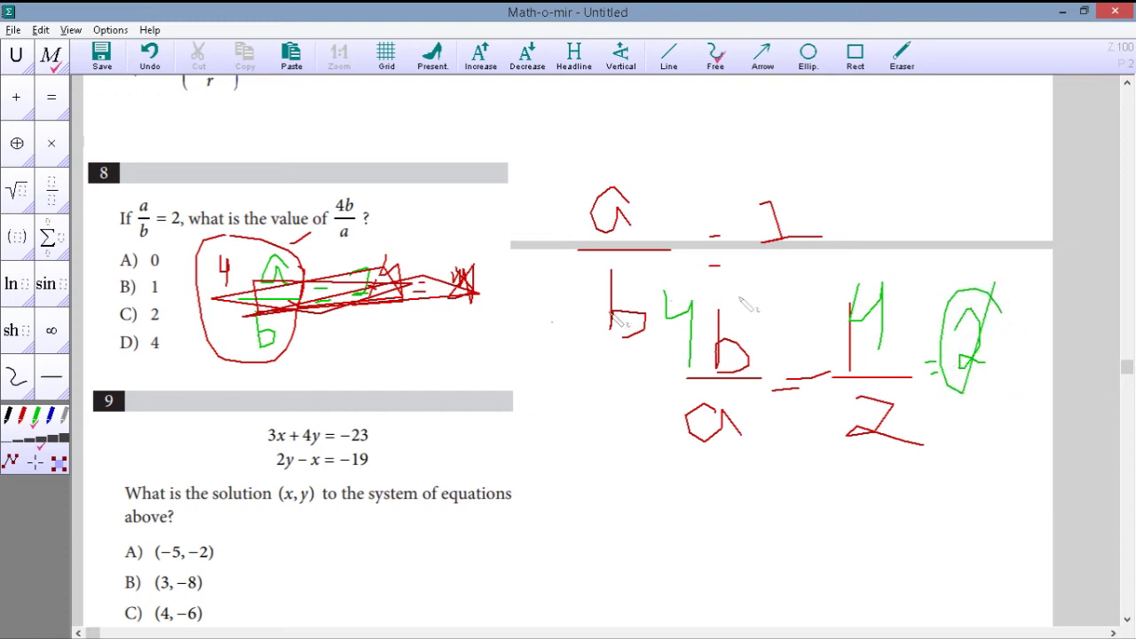
pyautogui.moveTo(105, 322); pyautogui.dragTo(171, 316)
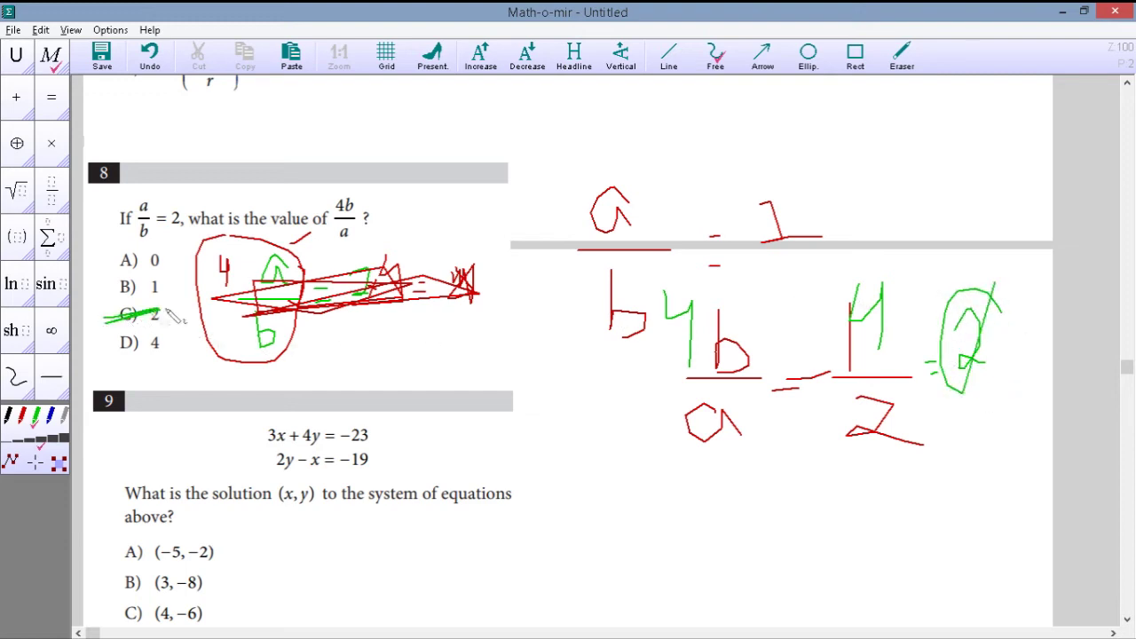
pyautogui.scroll(-5, 278, 274)
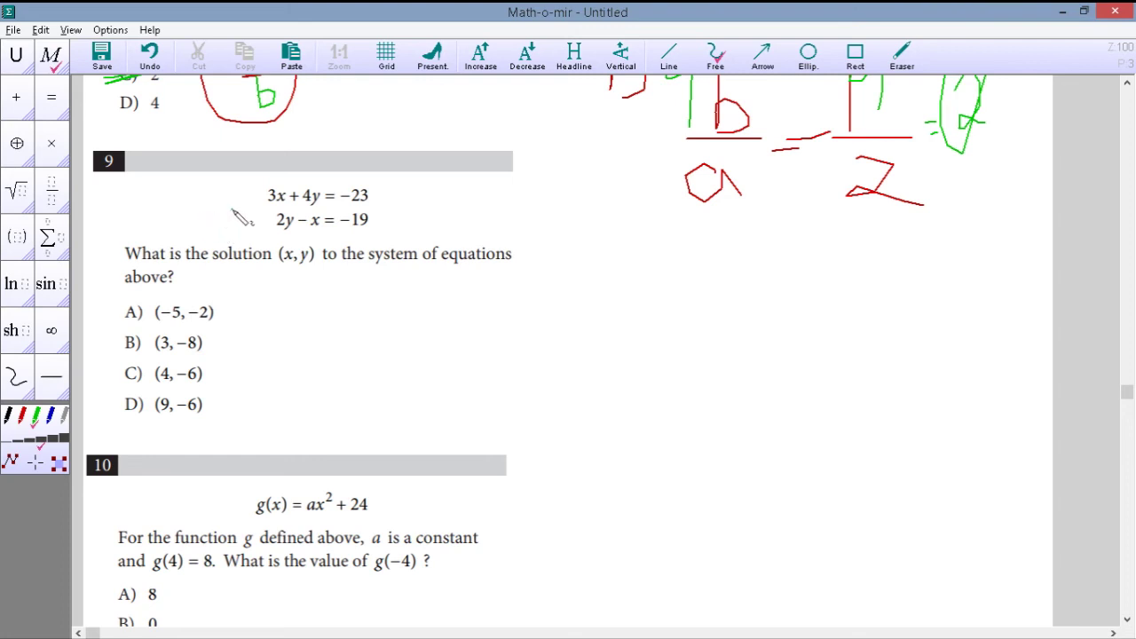
# - Mark problem 9's second equation for tripling and start rewriting 3x + 4y = −23 below
pyautogui.moveTo(230, 210); pyautogui.dragTo(247, 229)
pyautogui.moveTo(399, 229)
pyautogui.mouseDown()
pyautogui.moveTo(388, 194)
pyautogui.moveTo(427, 210)
pyautogui.moveTo(444, 202)
pyautogui.mouseUp()
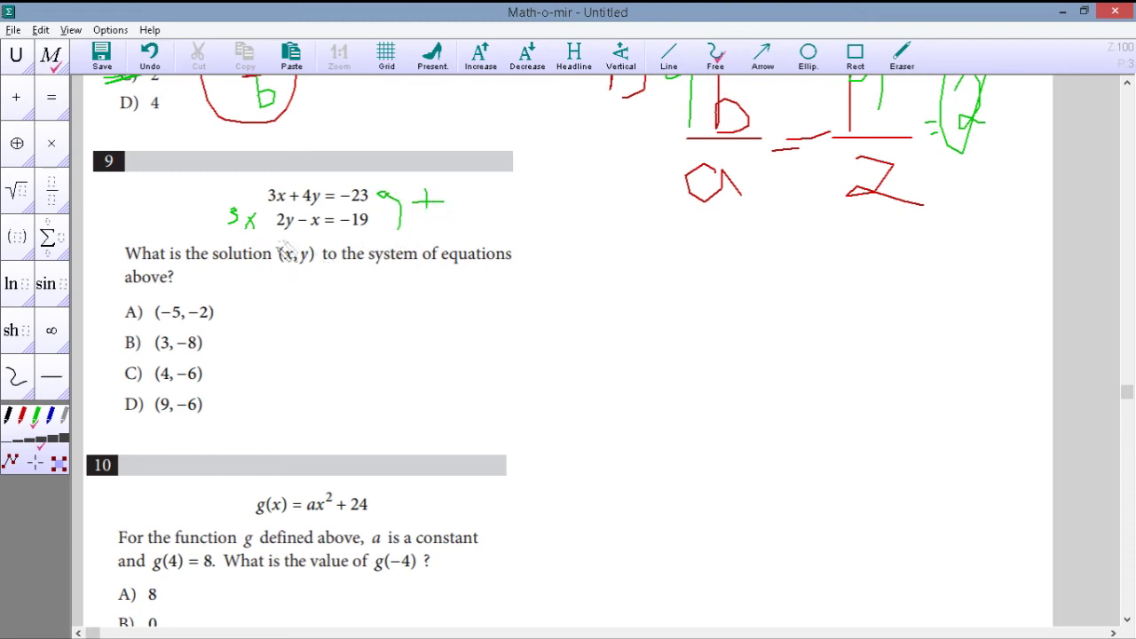
pyautogui.moveTo(221, 229); pyautogui.dragTo(449, 218)
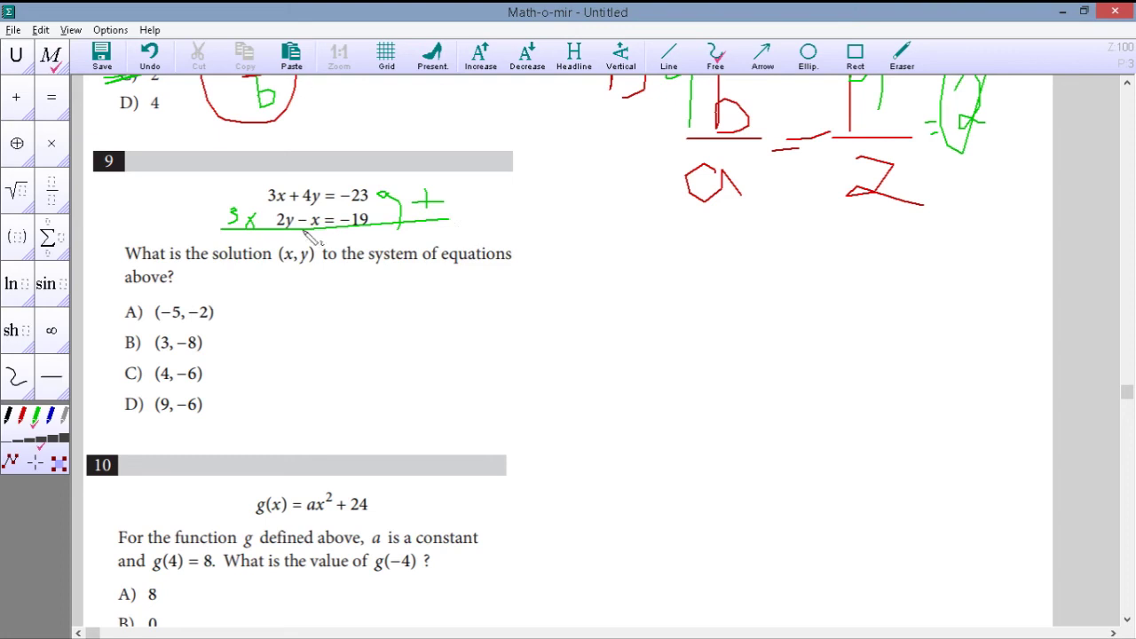
pyautogui.moveTo(275, 289)
pyautogui.mouseDown()
pyautogui.moveTo(295, 308)
pyautogui.moveTo(281, 324)
pyautogui.moveTo(319, 317)
pyautogui.mouseUp()
pyautogui.moveTo(319, 293)
pyautogui.mouseDown()
pyautogui.moveTo(300, 318)
pyautogui.moveTo(384, 299)
pyautogui.moveTo(383, 311)
pyautogui.moveTo(406, 288)
pyautogui.moveTo(393, 321)
pyautogui.moveTo(453, 306)
pyautogui.moveTo(449, 296)
pyautogui.moveTo(543, 300)
pyautogui.moveTo(516, 314)
pyautogui.mouseUp()
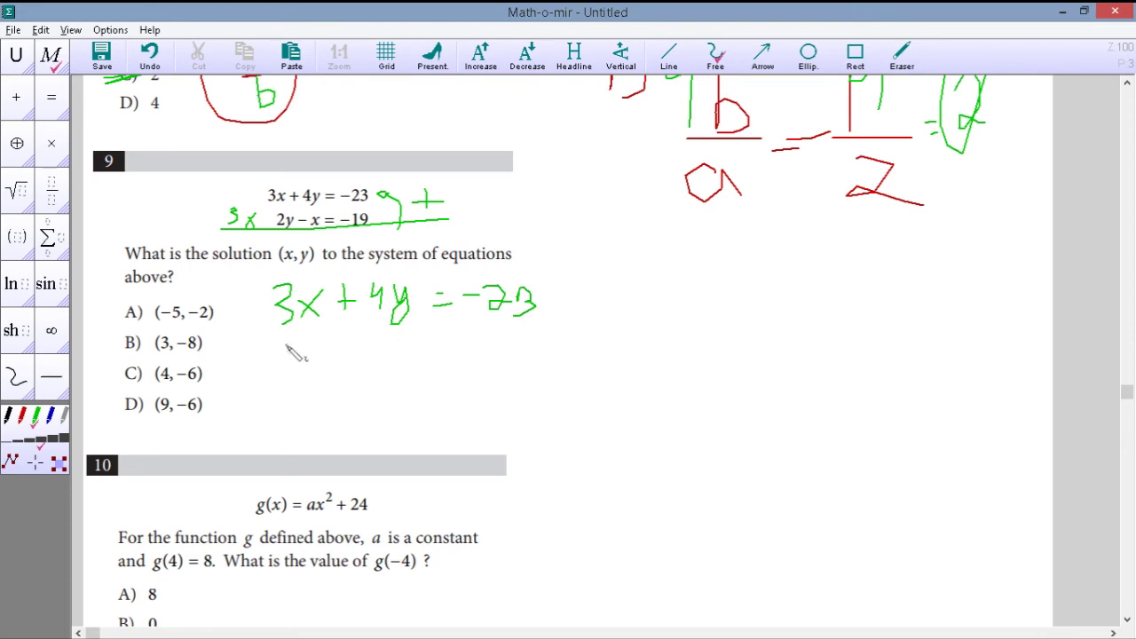
# - Write 6y − 3x = −57 beneath it, rule a sum line, and add a plus sign
pyautogui.moveTo(291, 341)
pyautogui.mouseDown()
pyautogui.moveTo(285, 367)
pyautogui.moveTo(286, 355)
pyautogui.moveTo(324, 347)
pyautogui.moveTo(320, 372)
pyautogui.moveTo(309, 370)
pyautogui.mouseUp()
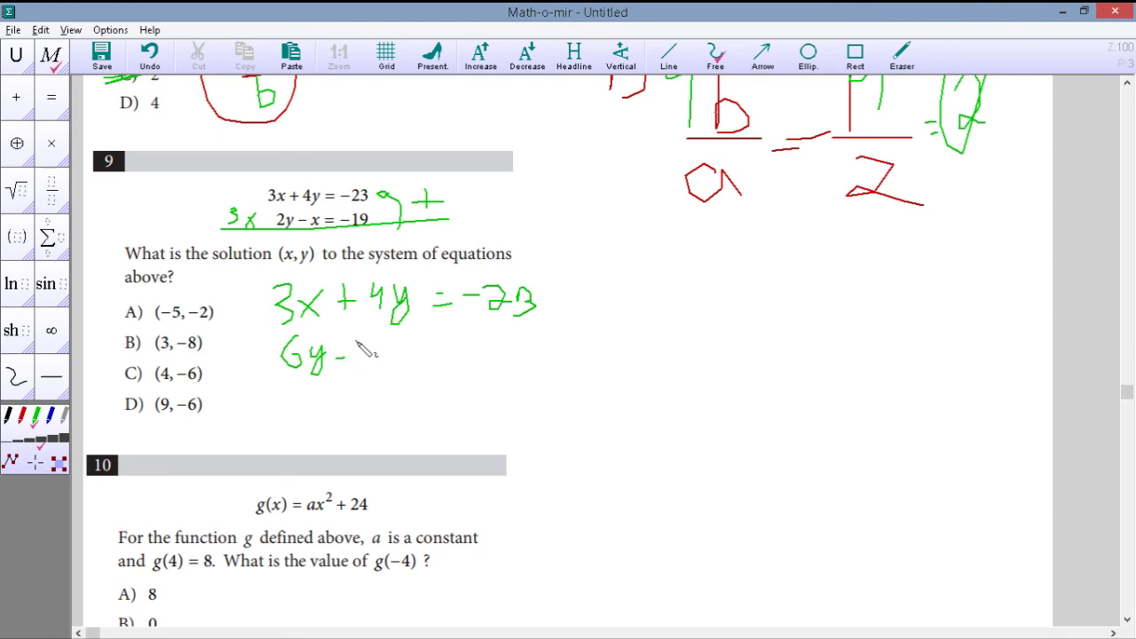
pyautogui.moveTo(364, 354); pyautogui.dragTo(380, 358)
pyautogui.moveTo(387, 347)
pyautogui.mouseDown()
pyautogui.moveTo(377, 359)
pyautogui.moveTo(433, 348)
pyautogui.mouseUp()
pyautogui.moveTo(509, 344); pyautogui.dragTo(516, 366)
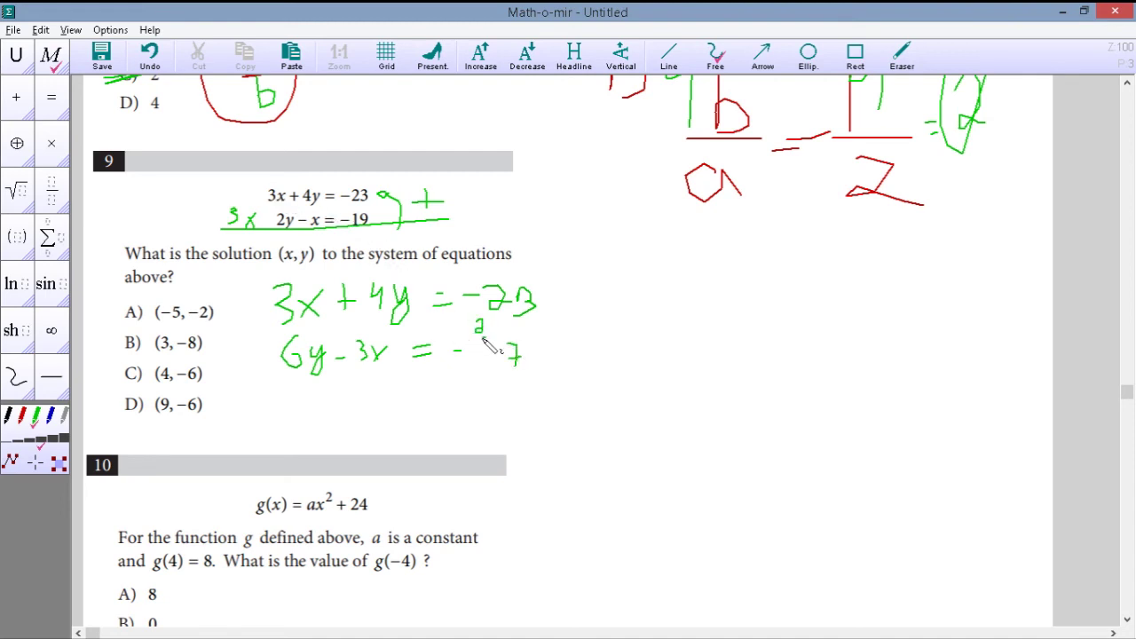
pyautogui.moveTo(477, 341); pyautogui.dragTo(473, 357)
pyautogui.moveTo(263, 378); pyautogui.dragTo(584, 378)
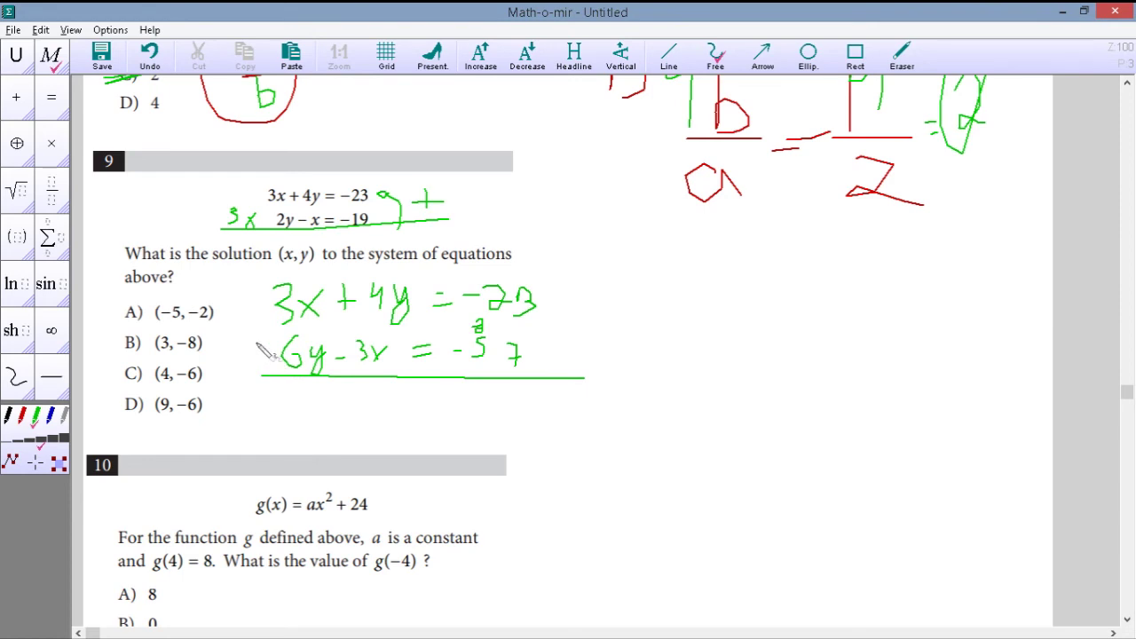
pyautogui.moveTo(241, 328)
pyautogui.mouseDown()
pyautogui.moveTo(247, 344)
pyautogui.moveTo(249, 333)
pyautogui.mouseUp()
# - In red, cancel the x terms and write the sum 10y = −80
pyautogui.click(21, 414)
pyautogui.moveTo(300, 291); pyautogui.dragTo(367, 361)
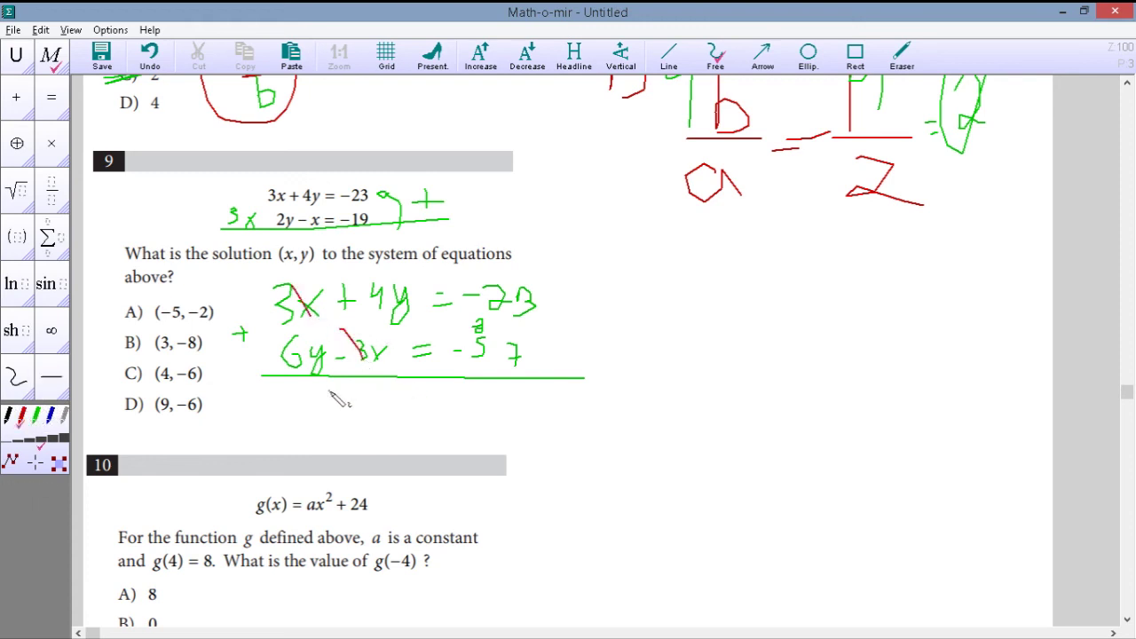
pyautogui.moveTo(277, 375); pyautogui.dragTo(315, 353)
pyautogui.moveTo(363, 321); pyautogui.dragTo(382, 285)
pyautogui.moveTo(322, 396)
pyautogui.mouseDown()
pyautogui.moveTo(323, 418)
pyautogui.moveTo(360, 399)
pyautogui.moveTo(391, 437)
pyautogui.mouseUp()
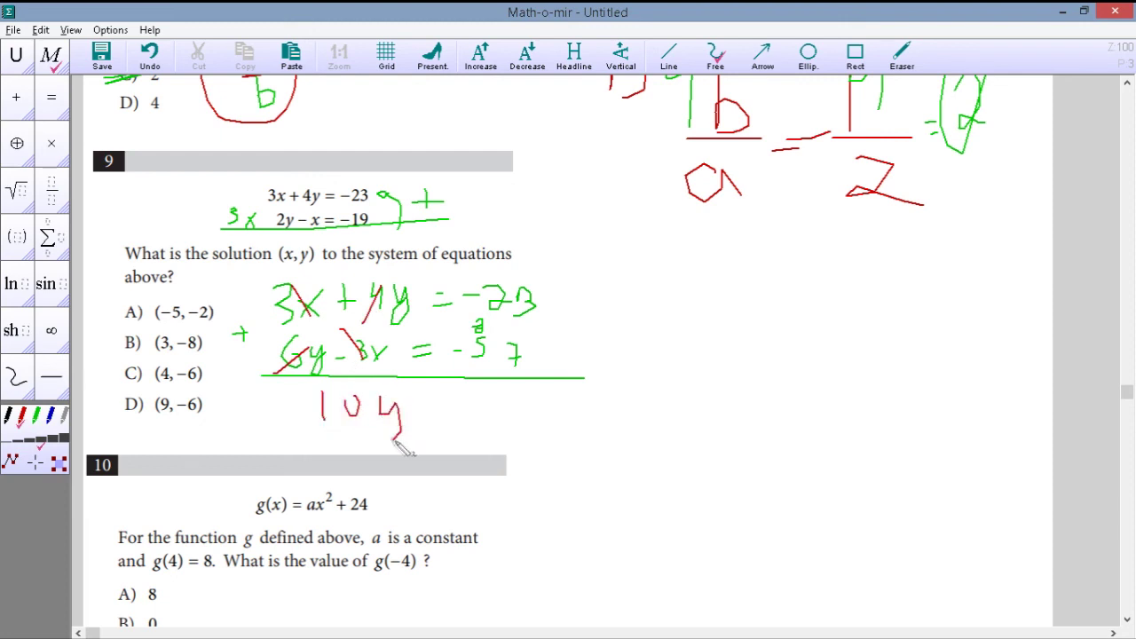
pyautogui.moveTo(417, 402); pyautogui.dragTo(426, 402)
pyautogui.moveTo(502, 400)
pyautogui.mouseDown()
pyautogui.moveTo(521, 417)
pyautogui.moveTo(506, 423)
pyautogui.moveTo(463, 387)
pyautogui.mouseUp()
pyautogui.moveTo(536, 409)
pyautogui.mouseDown()
pyautogui.moveTo(541, 448)
pyautogui.moveTo(577, 423)
pyautogui.moveTo(613, 442)
pyautogui.moveTo(599, 426)
pyautogui.moveTo(528, 455)
pyautogui.moveTo(653, 415)
pyautogui.moveTo(633, 398)
pyautogui.moveTo(611, 433)
pyautogui.moveTo(593, 433)
pyautogui.mouseUp()
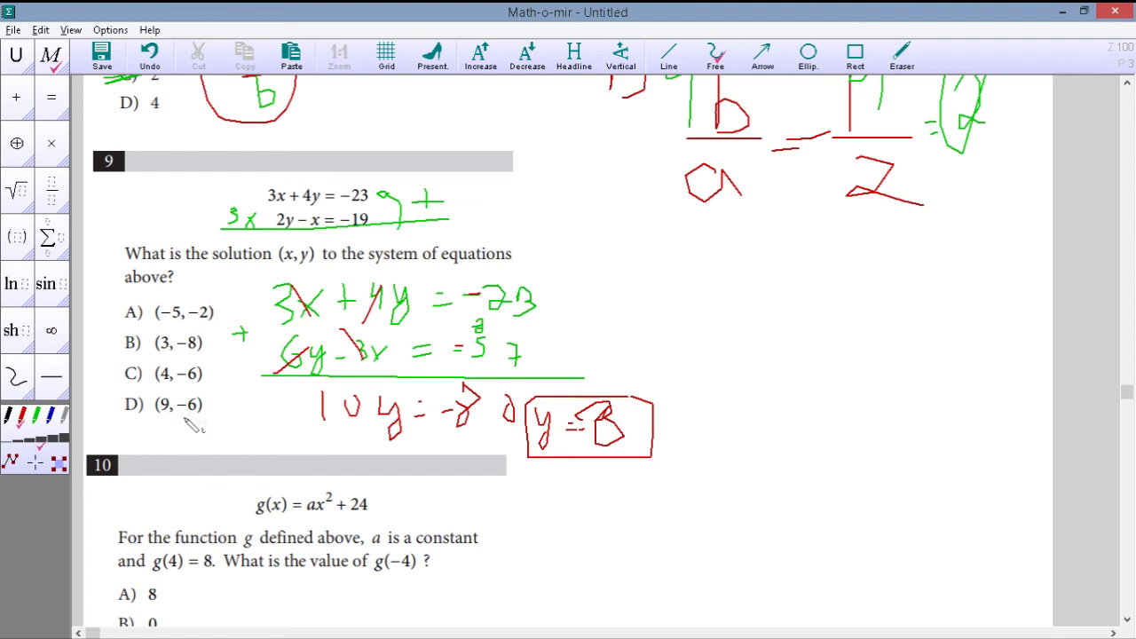
# - Cross out choices A, C and D and write y = −8 beside the working
pyautogui.moveTo(114, 378); pyautogui.dragTo(215, 372)
pyautogui.moveTo(125, 411); pyautogui.dragTo(237, 406)
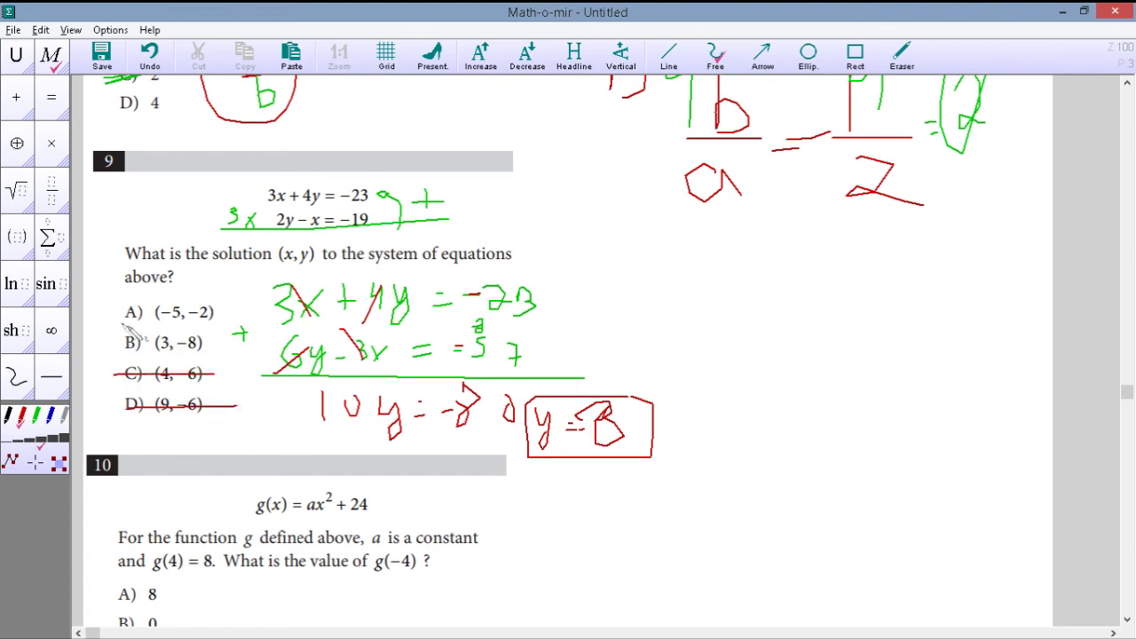
pyautogui.moveTo(121, 325)
pyautogui.mouseDown()
pyautogui.moveTo(214, 312)
pyautogui.moveTo(142, 359)
pyautogui.moveTo(233, 341)
pyautogui.mouseUp()
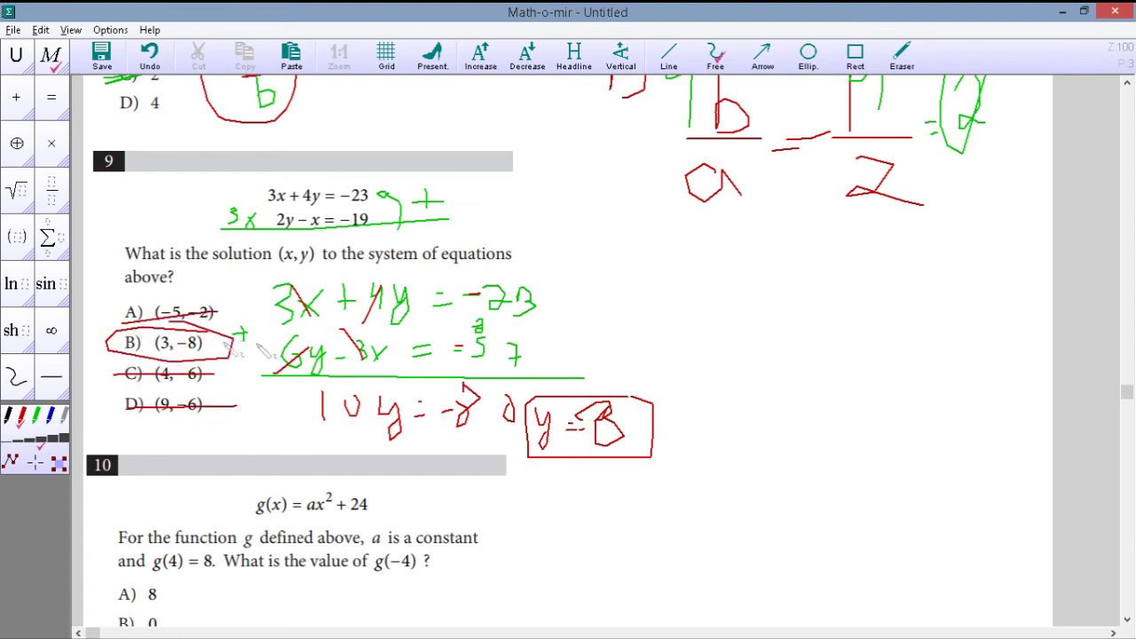
pyautogui.moveTo(645, 282)
pyautogui.mouseDown()
pyautogui.moveTo(664, 322)
pyautogui.moveTo(646, 352)
pyautogui.moveTo(692, 322)
pyautogui.mouseUp()
pyautogui.moveTo(679, 328); pyautogui.dragTo(741, 315)
pyautogui.moveTo(818, 293)
pyautogui.mouseDown()
pyautogui.moveTo(791, 360)
pyautogui.moveTo(830, 277)
pyautogui.mouseUp()
pyautogui.scroll(-5, 519, 382)
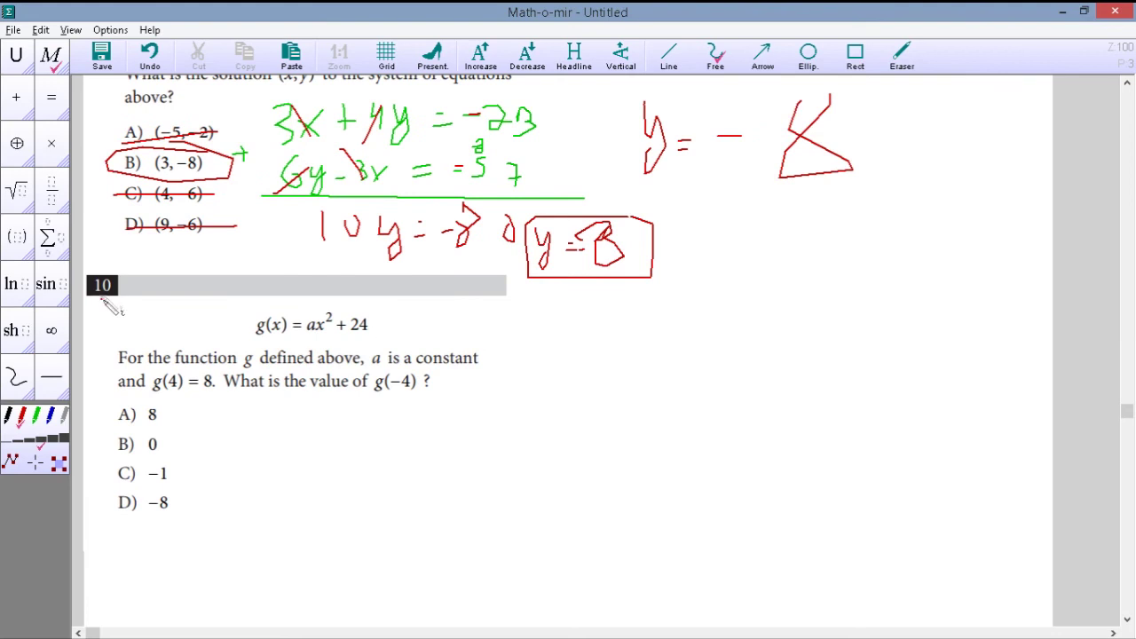
# - In red, underline g(x) = ax² + 24 in problem 10, draw axes, and sketch a parabola
pyautogui.moveTo(105, 299); pyautogui.dragTo(108, 259)
pyautogui.scroll(-2, 233, 336)
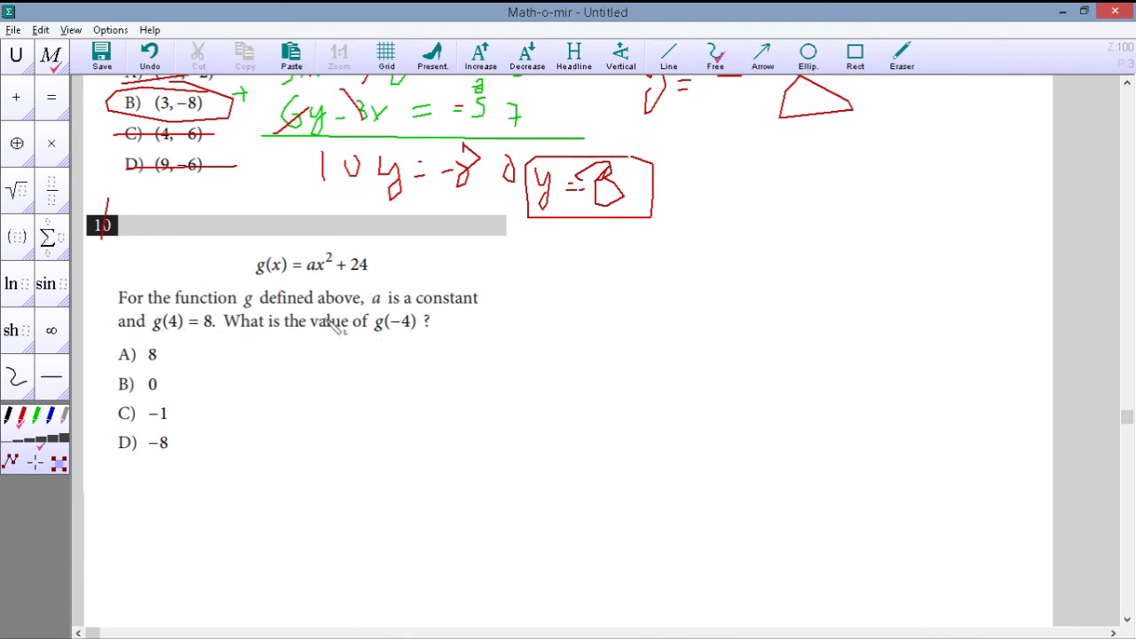
pyautogui.moveTo(246, 278)
pyautogui.mouseDown()
pyautogui.moveTo(380, 277)
pyautogui.moveTo(370, 493)
pyautogui.mouseUp()
pyautogui.scroll(-2, 373, 302)
pyautogui.moveTo(218, 411); pyautogui.dragTo(520, 410)
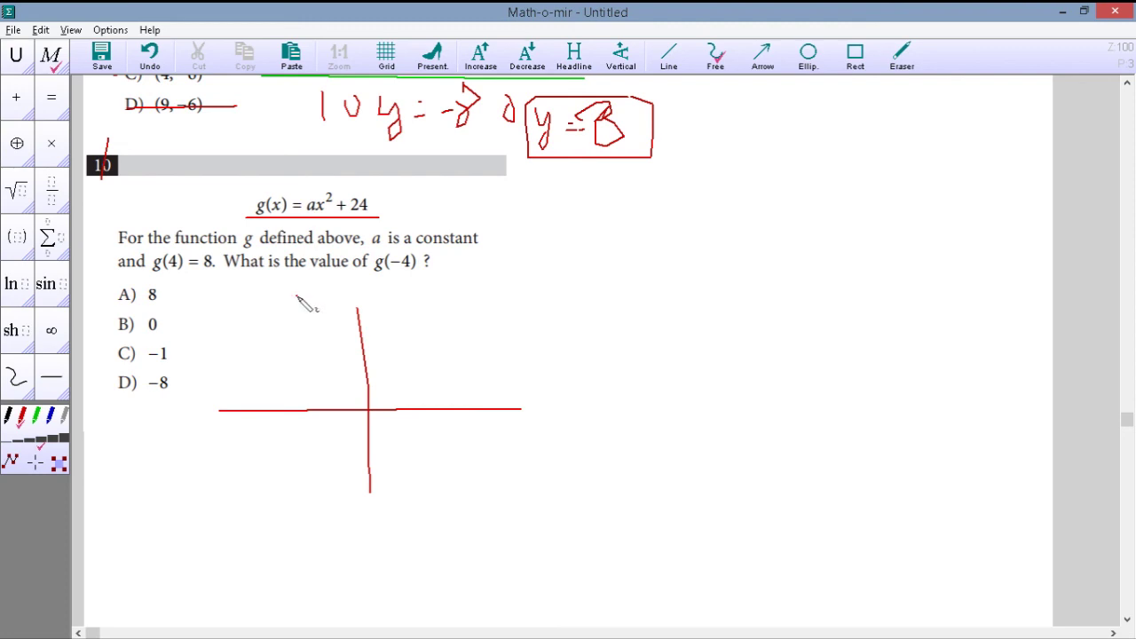
pyautogui.moveTo(285, 306)
pyautogui.mouseDown()
pyautogui.moveTo(345, 400)
pyautogui.moveTo(373, 410)
pyautogui.moveTo(415, 380)
pyautogui.moveTo(431, 291)
pyautogui.mouseUp()
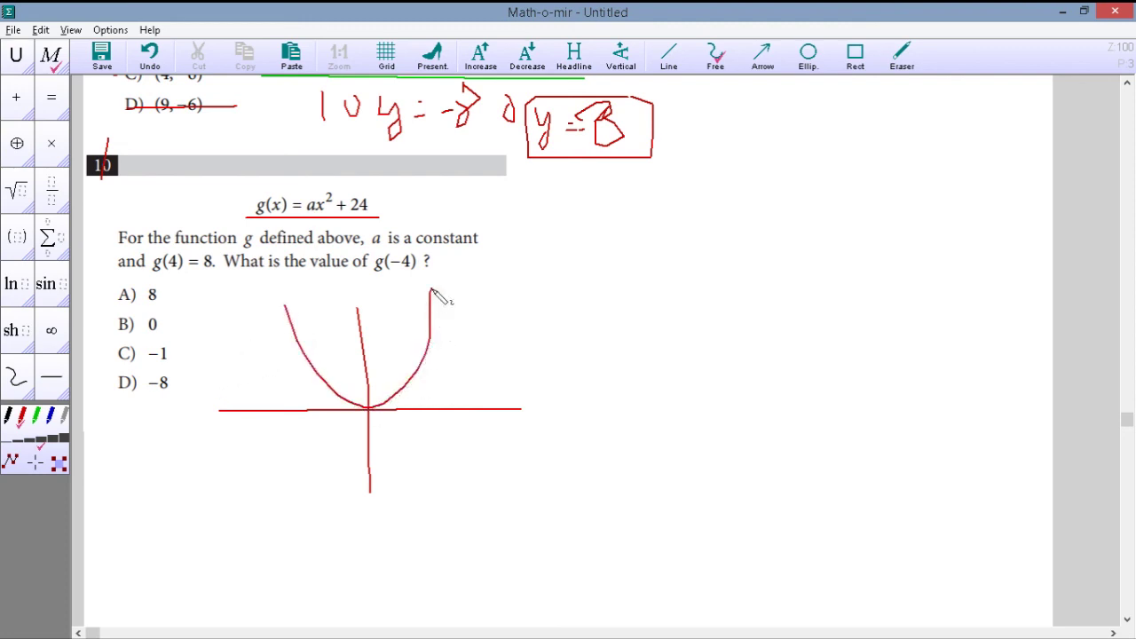
# - Write Y = X² beside the graph, then in blue add + 24 and sketch the raised parabola
pyautogui.moveTo(515, 281)
pyautogui.mouseDown()
pyautogui.moveTo(533, 321)
pyautogui.moveTo(583, 296)
pyautogui.moveTo(636, 316)
pyautogui.moveTo(609, 311)
pyautogui.mouseUp()
pyautogui.moveTo(636, 244); pyautogui.dragTo(648, 263)
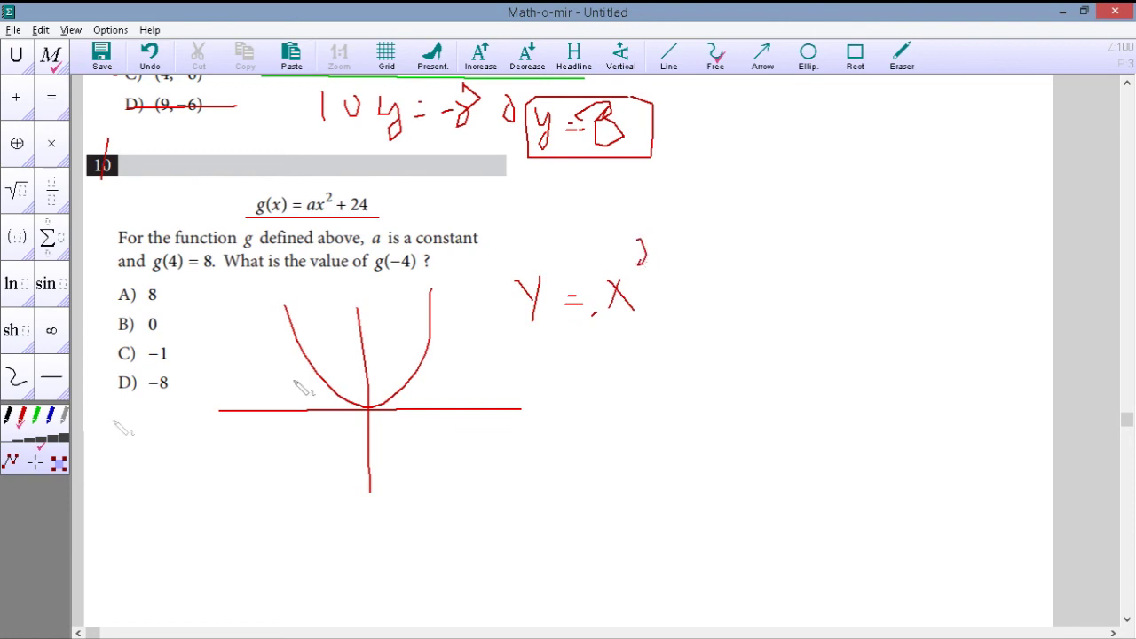
pyautogui.click(49, 418)
pyautogui.moveTo(672, 299)
pyautogui.mouseDown()
pyautogui.moveTo(726, 304)
pyautogui.moveTo(764, 287)
pyautogui.moveTo(761, 310)
pyautogui.mouseUp()
pyautogui.moveTo(301, 282)
pyautogui.mouseDown()
pyautogui.moveTo(328, 353)
pyautogui.moveTo(391, 352)
pyautogui.moveTo(433, 259)
pyautogui.mouseUp()
# - Label the shifted vertex 24 and mark 4 and −4 on the x-axis
pyautogui.moveTo(350, 368)
pyautogui.mouseDown()
pyautogui.moveTo(354, 384)
pyautogui.moveTo(366, 380)
pyautogui.mouseUp()
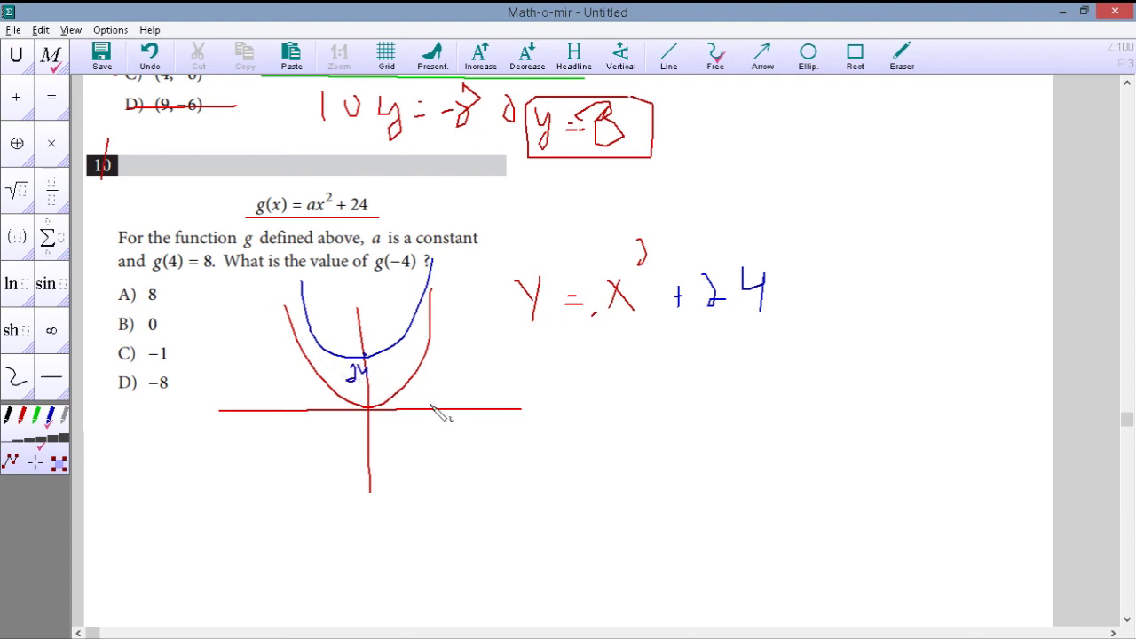
pyautogui.moveTo(432, 429)
pyautogui.mouseDown()
pyautogui.moveTo(433, 445)
pyautogui.moveTo(430, 302)
pyautogui.moveTo(357, 291)
pyautogui.moveTo(354, 302)
pyautogui.mouseUp()
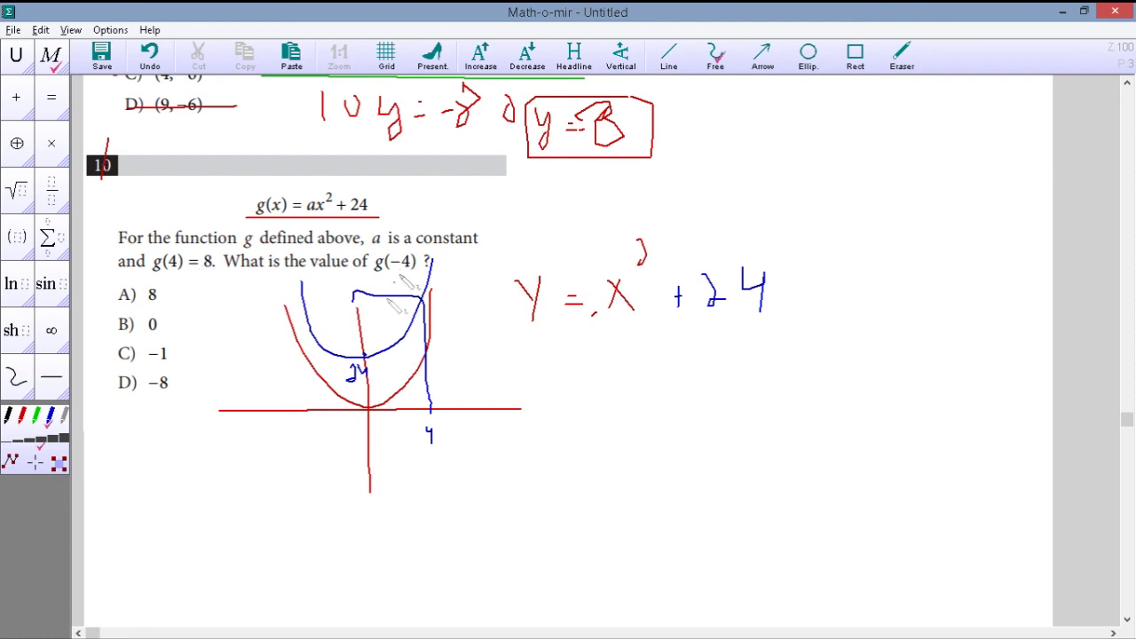
pyautogui.moveTo(310, 403)
pyautogui.mouseDown()
pyautogui.moveTo(316, 448)
pyautogui.moveTo(308, 313)
pyautogui.moveTo(334, 306)
pyautogui.mouseUp()
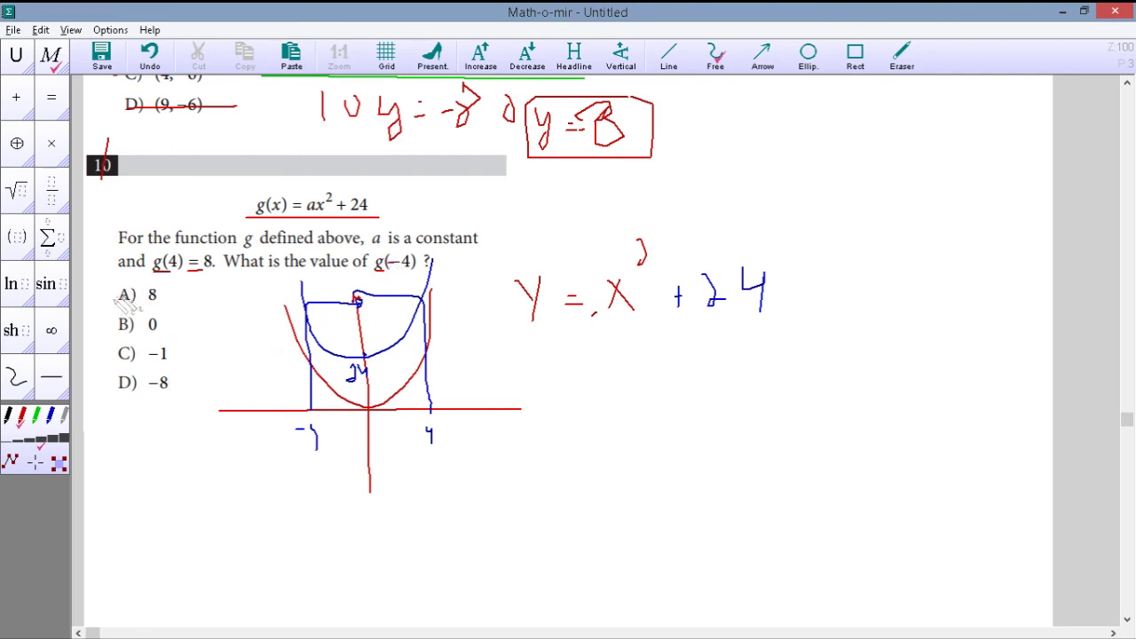
# - Circle answer A) 8 and draw an arrow from the graph toward the equation
pyautogui.moveTo(147, 284)
pyautogui.mouseDown()
pyautogui.moveTo(182, 306)
pyautogui.moveTo(160, 283)
pyautogui.mouseUp()
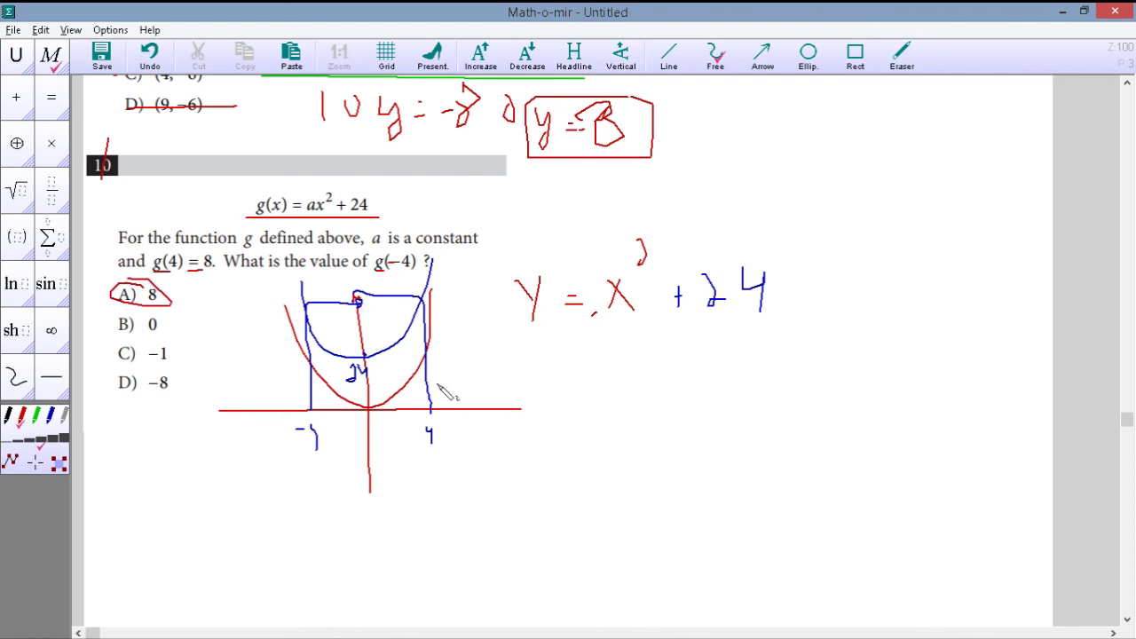
pyautogui.moveTo(408, 330); pyautogui.dragTo(484, 361)
pyautogui.moveTo(423, 313)
pyautogui.mouseDown()
pyautogui.moveTo(487, 348)
pyautogui.moveTo(487, 309)
pyautogui.mouseUp()
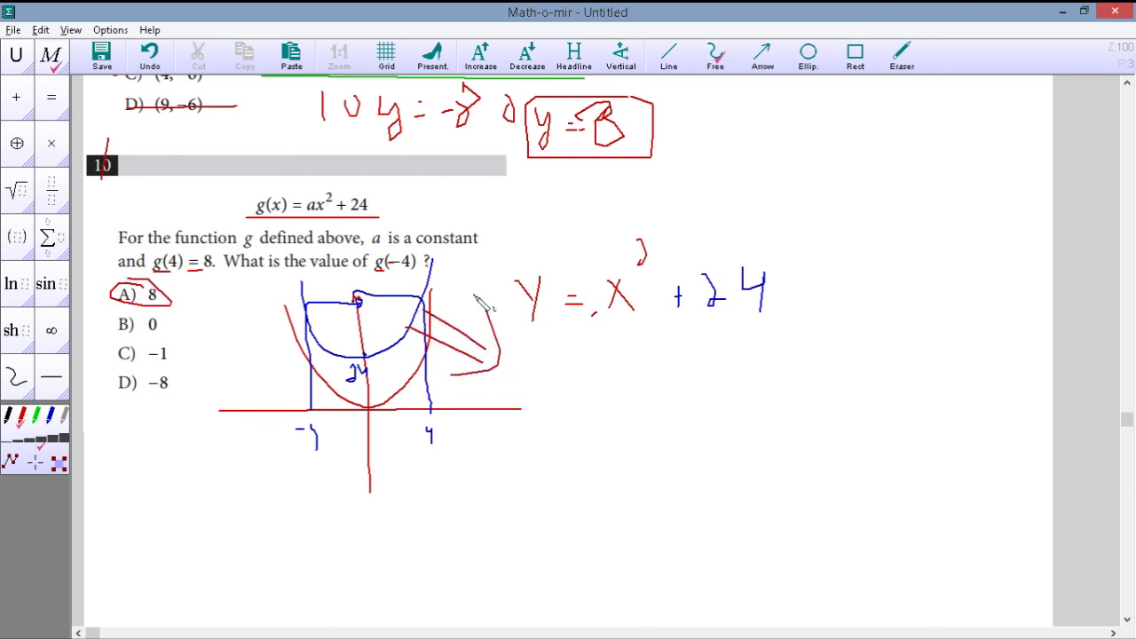